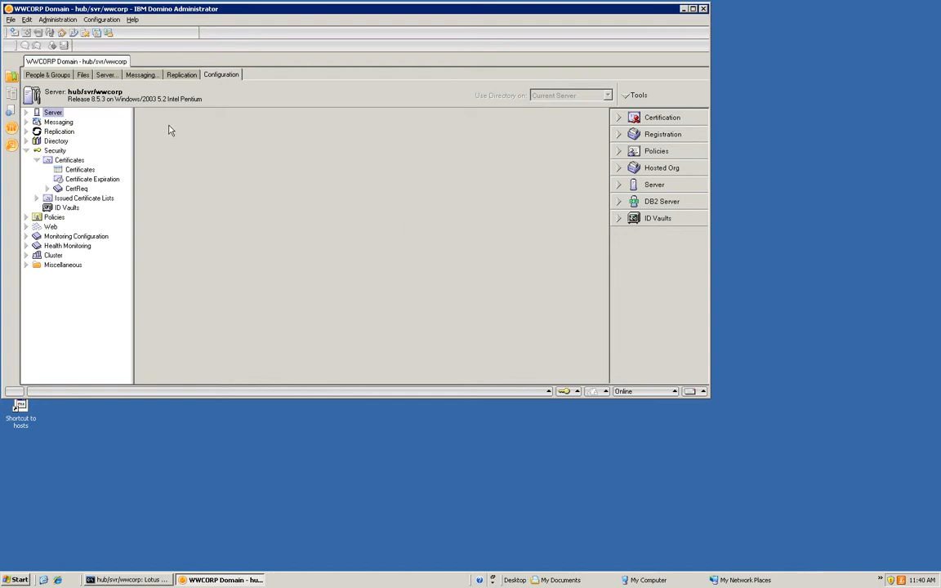
# Open the server's Certificate Requests view under Administration Requests and select the issued request for east01.wwcorp.com.
pyautogui.click(104, 78)
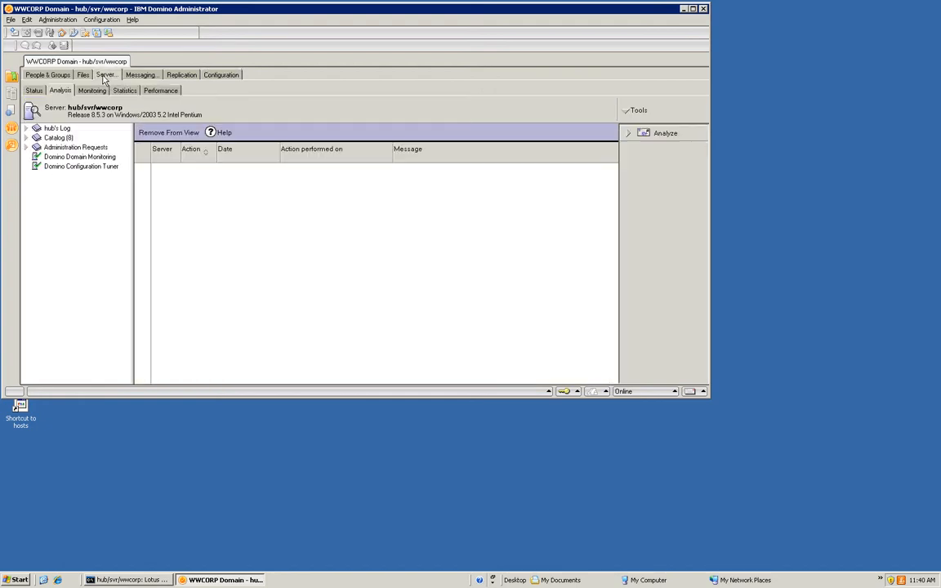
pyautogui.click(27, 147)
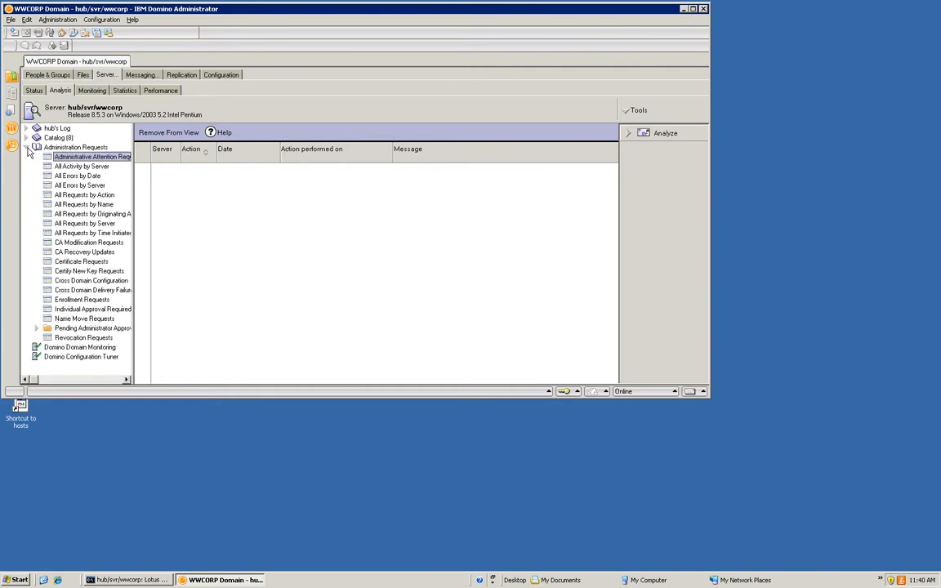
pyautogui.click(79, 261)
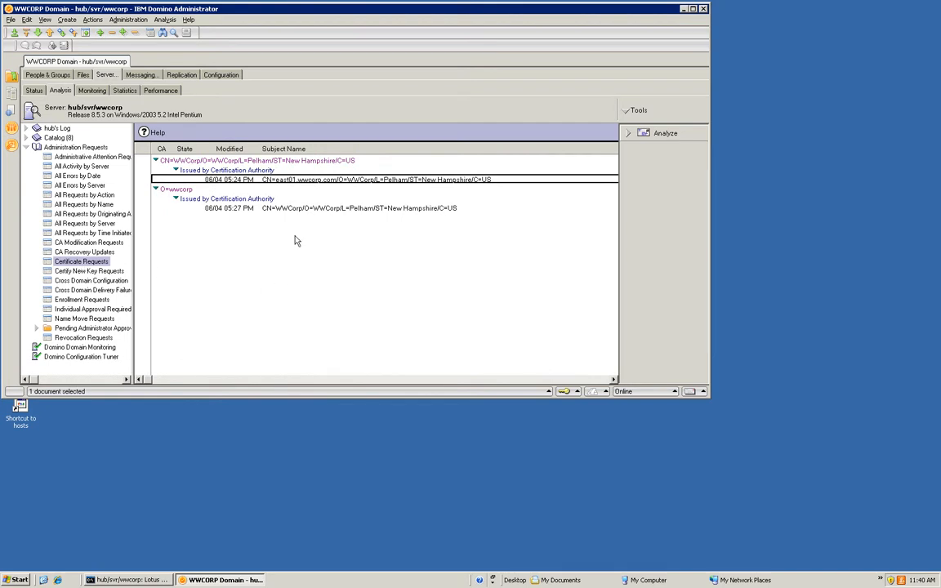
pyautogui.click(299, 209)
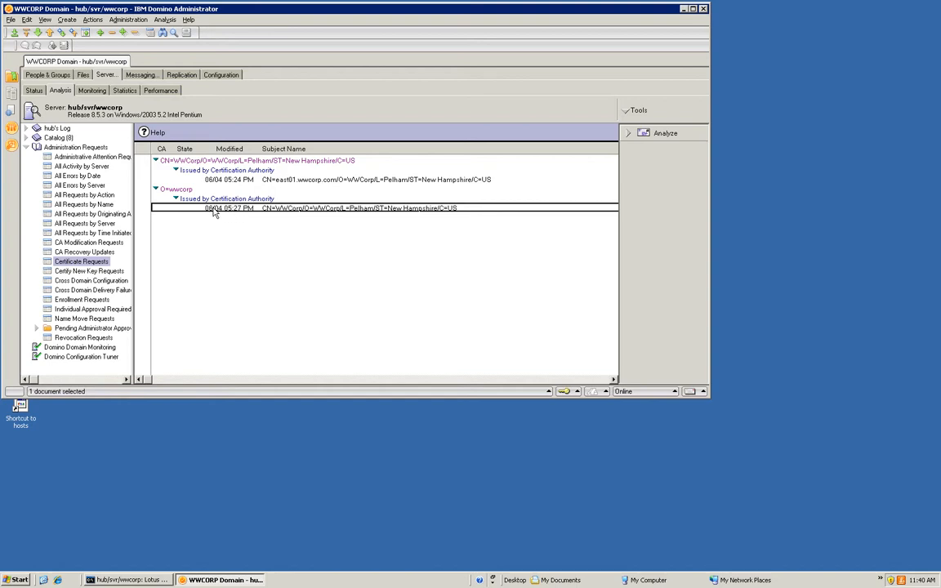
pyautogui.click(251, 181)
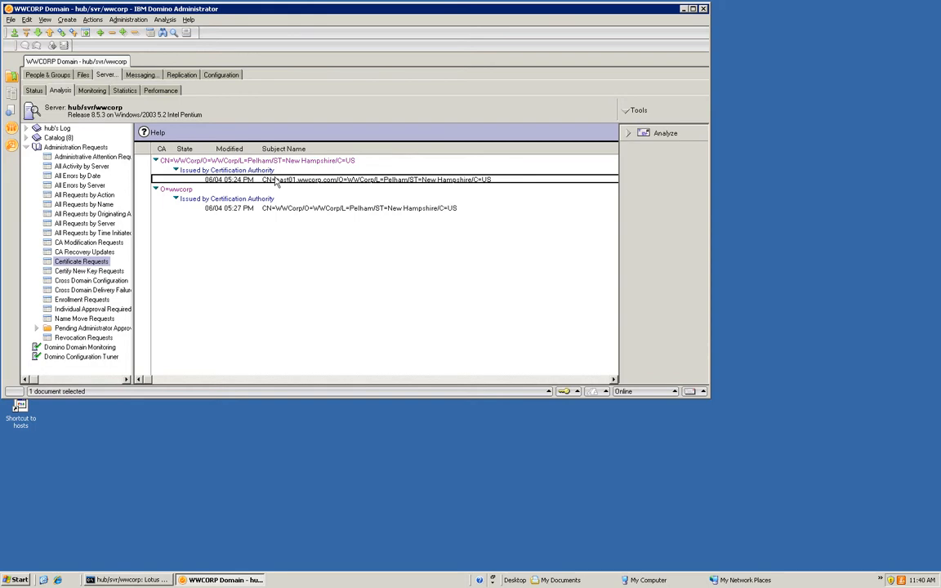
# View the east01.wwcorp.com certificate request without issuing a cross certificate, and close the document.
pyautogui.doubleClick(276, 181)
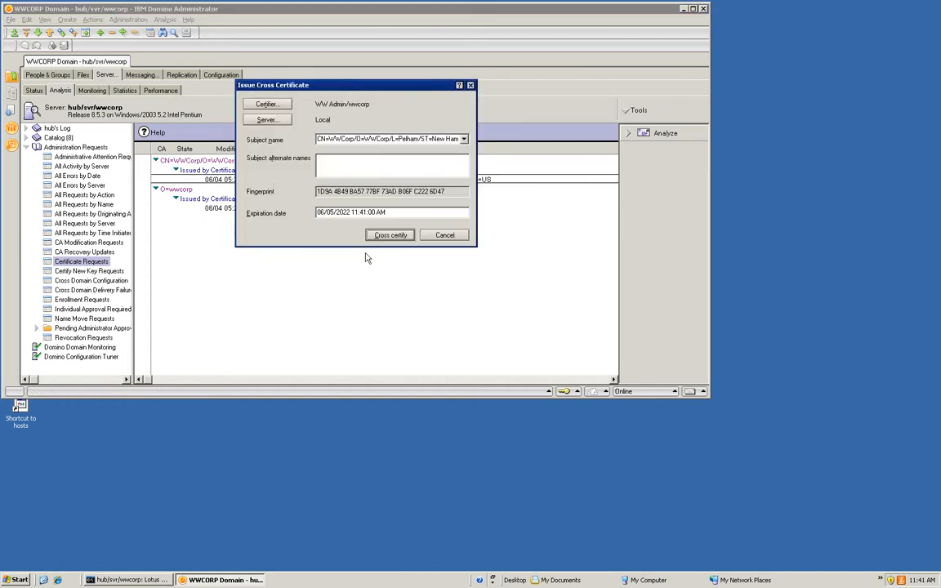
pyautogui.click(445, 235)
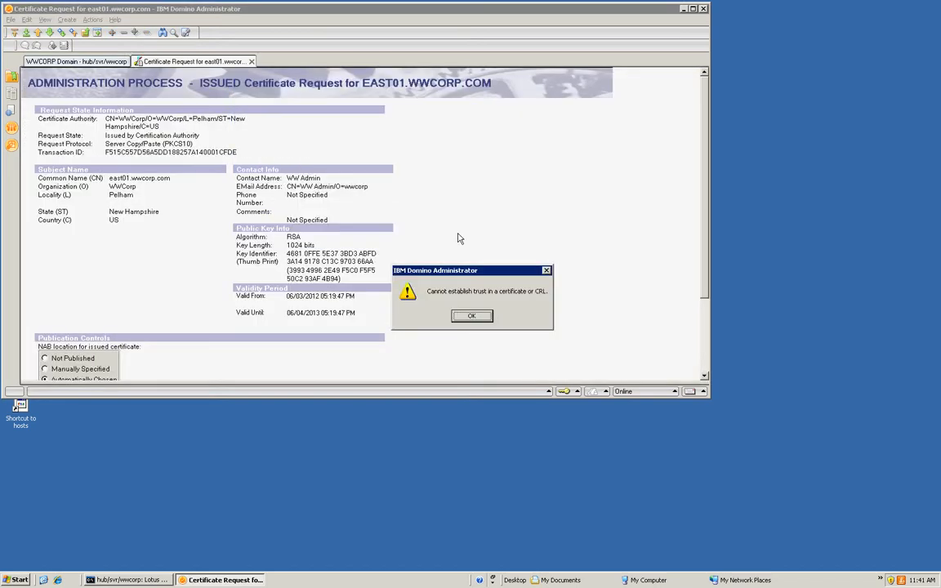
pyautogui.click(471, 317)
pyautogui.click(470, 320)
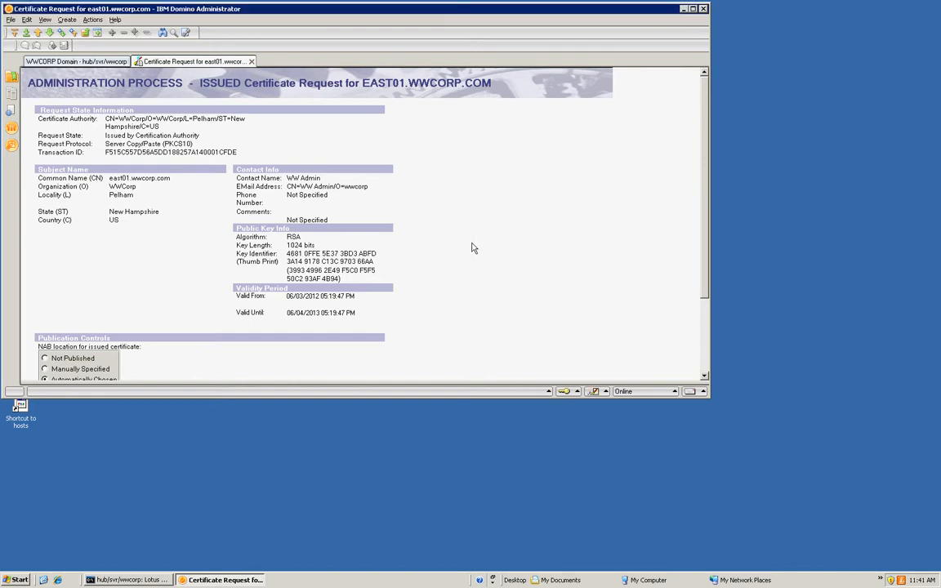
pyautogui.press('Escape')
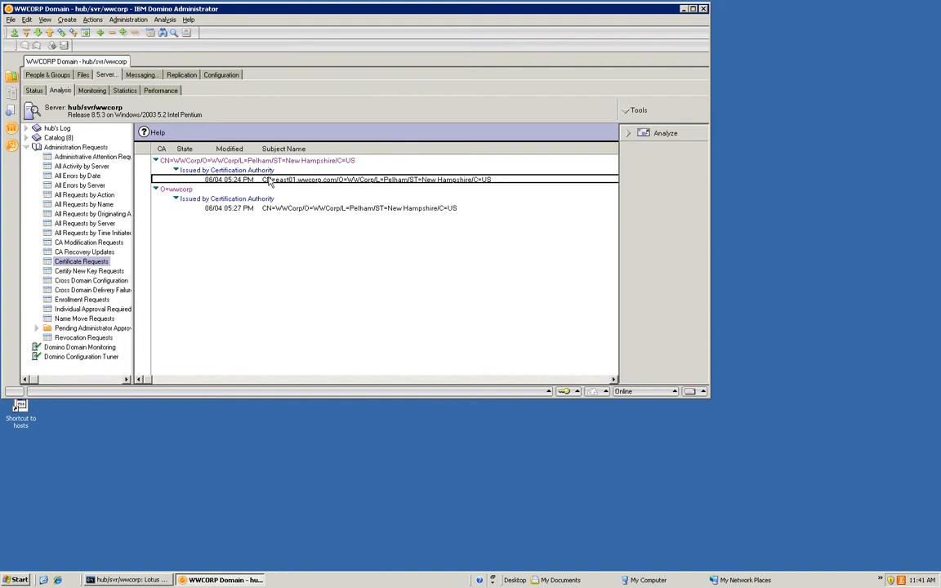
# Examine the Internet Certifiers in the local contacts database's certificates for a WWCorp entry, and close the database.
pyautogui.hotkey('ctrl', 'o')
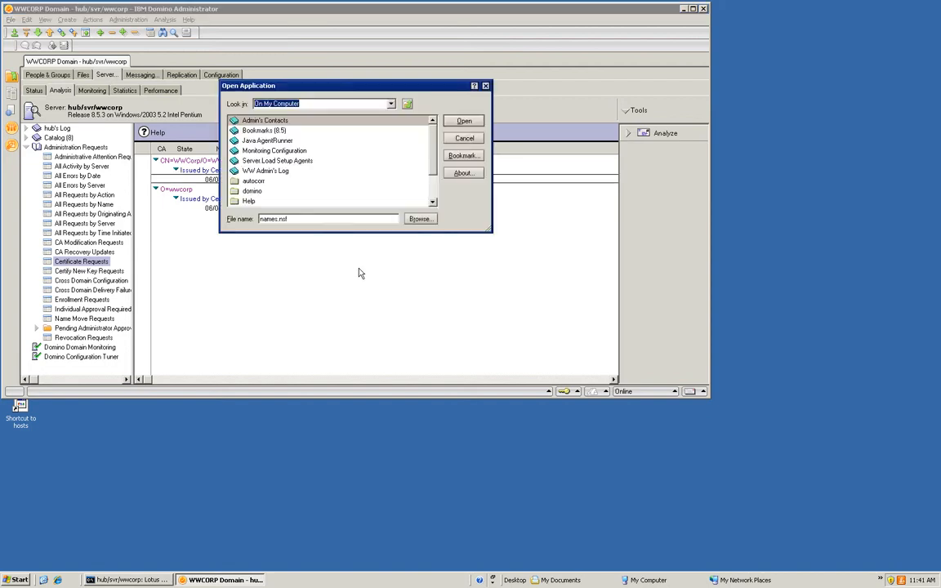
pyautogui.doubleClick(277, 123)
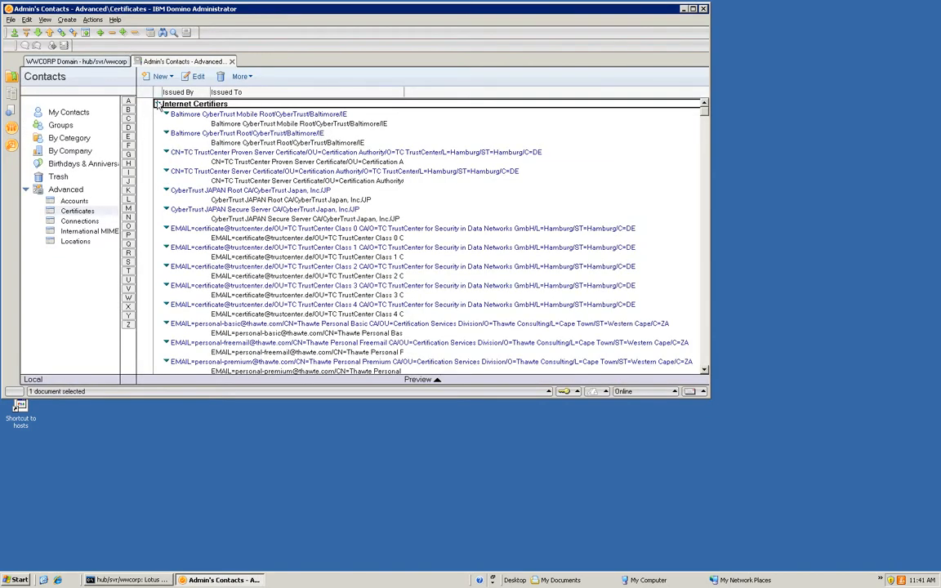
pyautogui.click(158, 104)
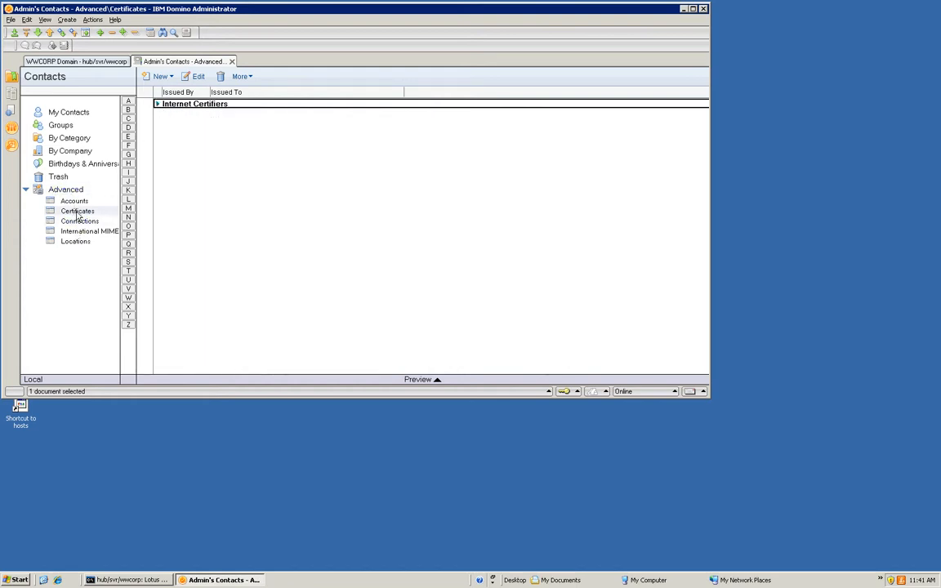
pyautogui.click(158, 104)
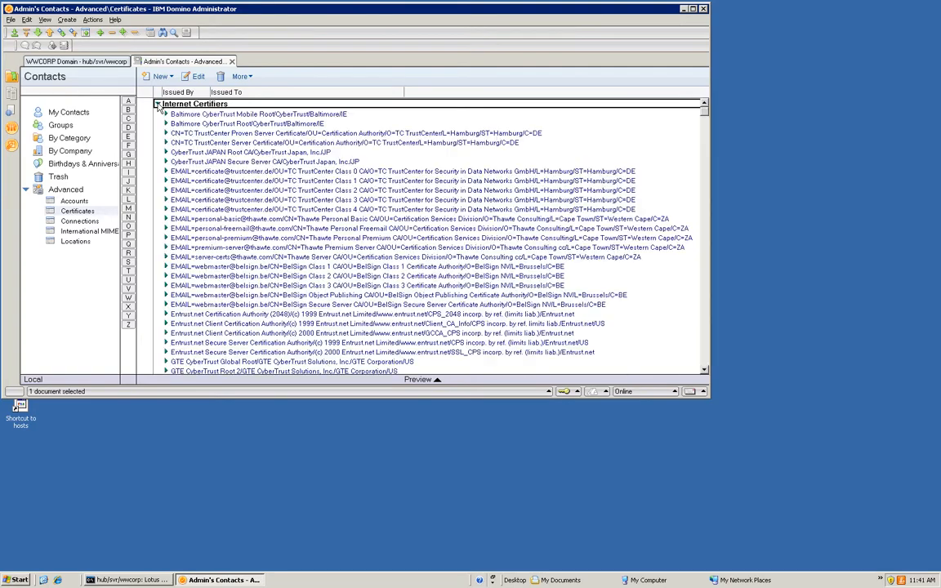
pyautogui.scroll(-1, 253, 233)
pyautogui.scroll(-6, 253, 233)
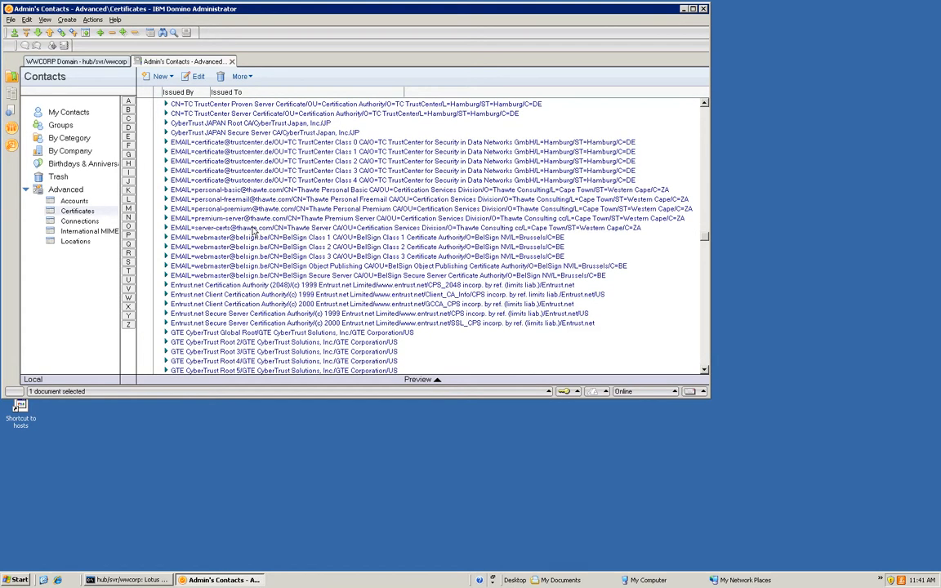
pyautogui.scroll(-2, 253, 233)
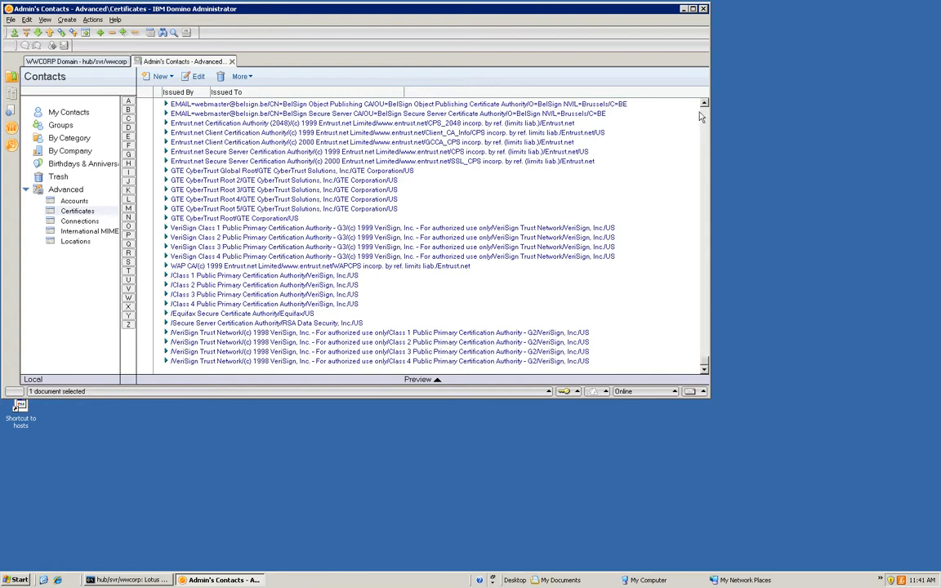
pyautogui.press('Home')
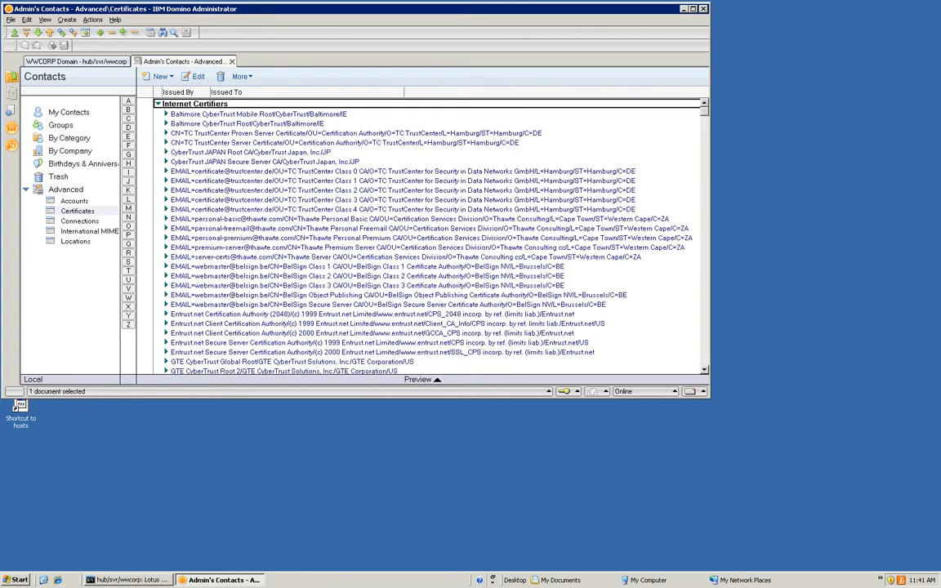
pyautogui.click(158, 105)
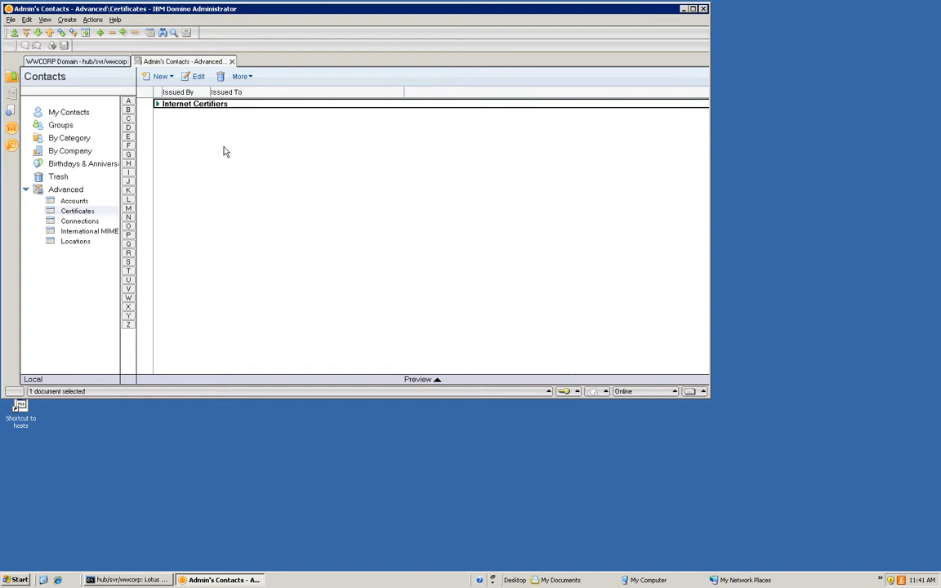
pyautogui.click(233, 62)
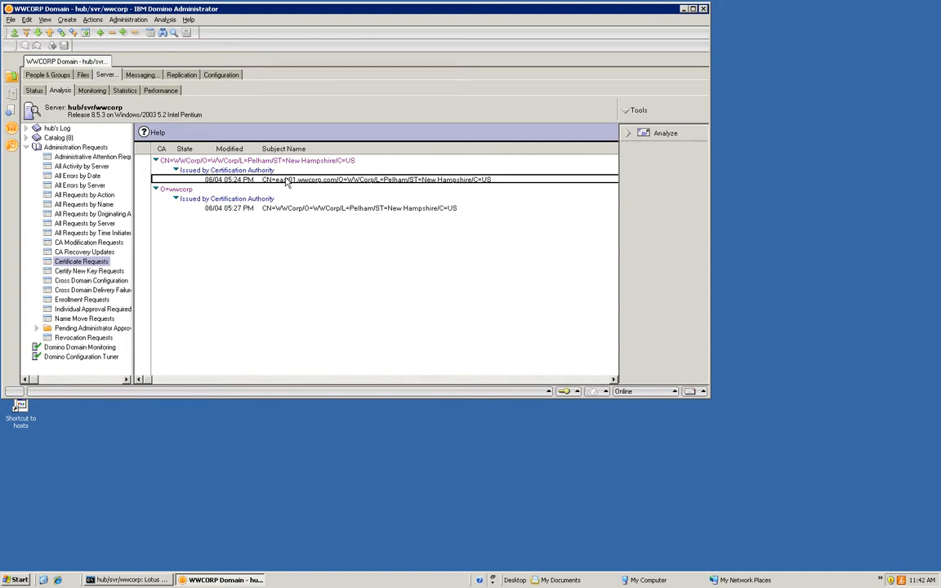
# Examine the Notes Certifiers among the certificates in wwcorp's Directory.
pyautogui.click(46, 75)
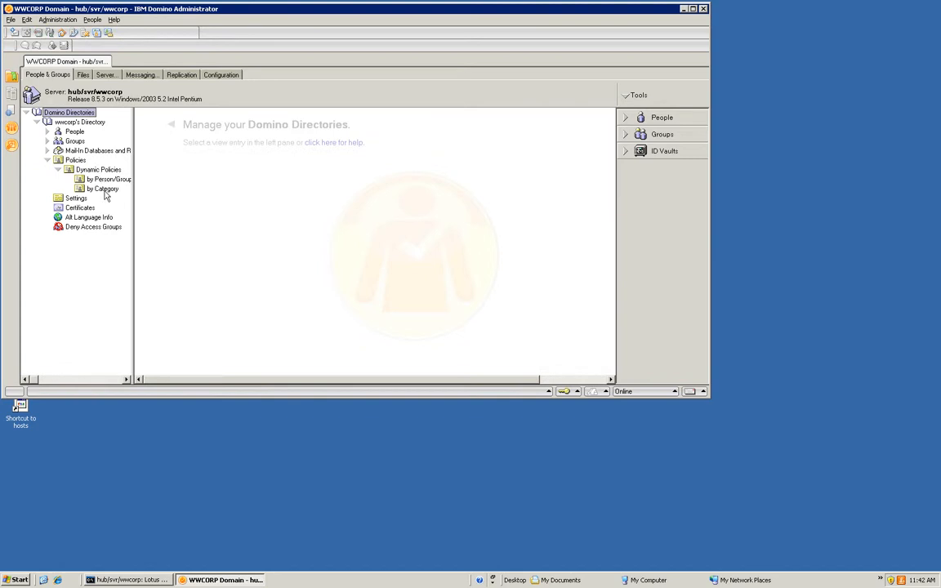
pyautogui.click(80, 207)
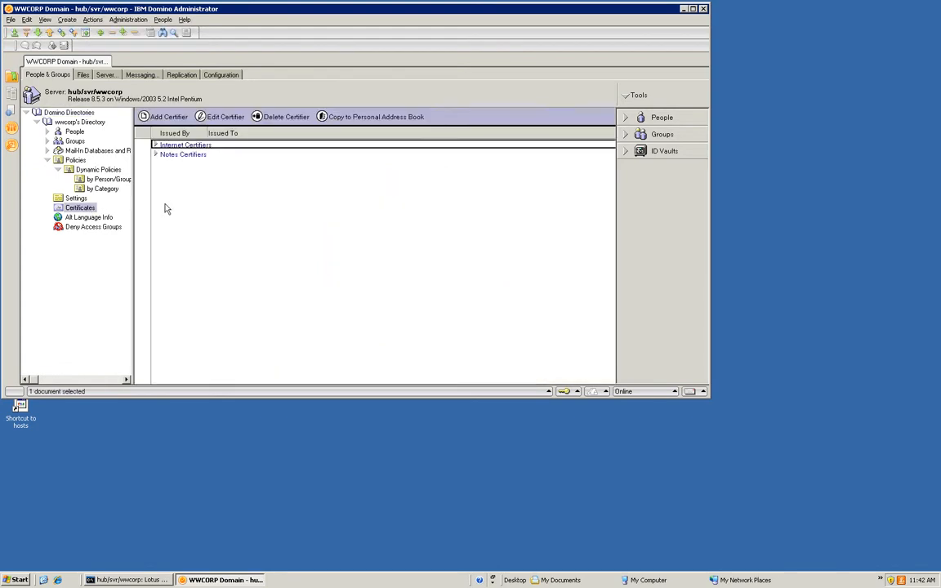
pyautogui.click(156, 155)
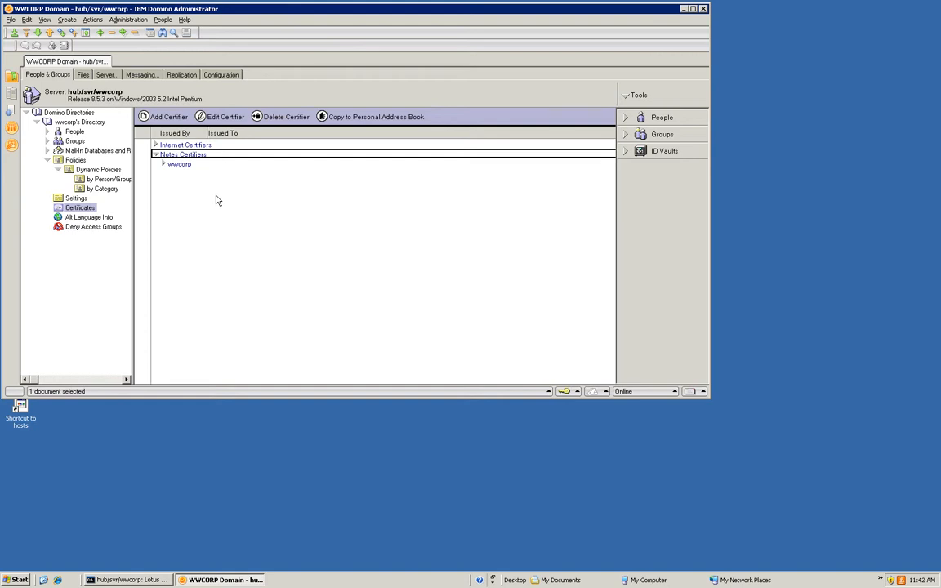
pyautogui.click(156, 155)
# Reopen the east01.wwcorp.com request and set its cross certificate's server to hub/svr/wwcorp and subject name to CN=WWCorp/O=WWCorp/L=Pelham/ST=New Hampshire/C=US.
pyautogui.click(105, 75)
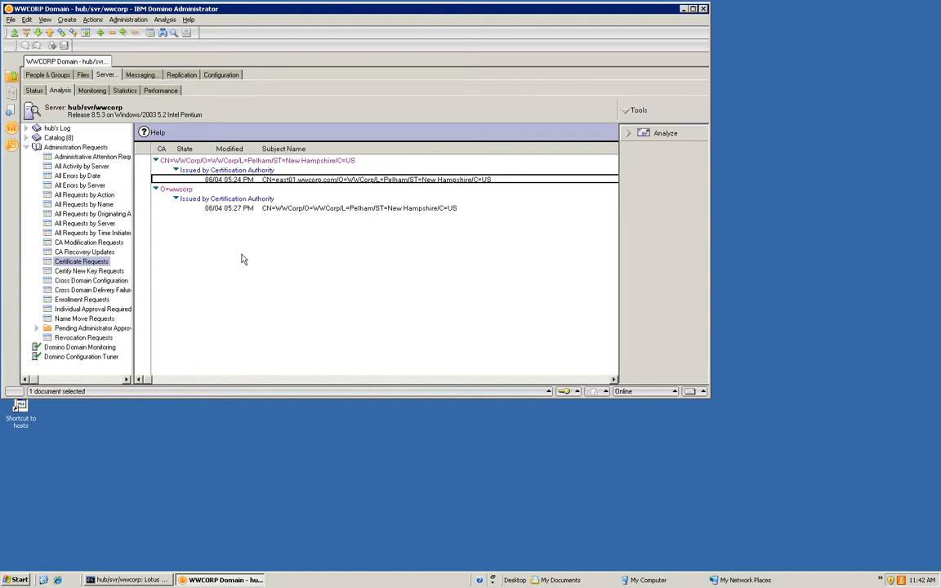
pyautogui.doubleClick(242, 180)
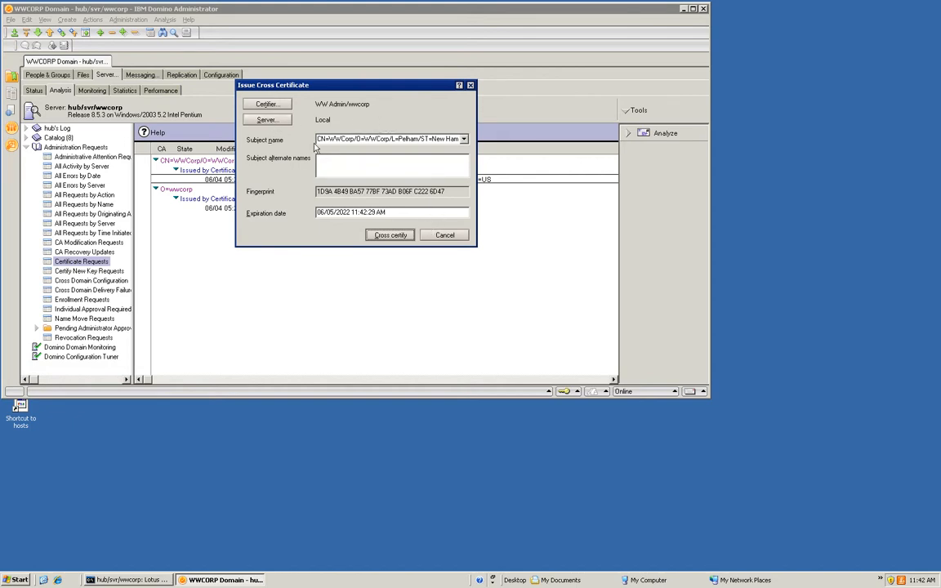
pyautogui.click(262, 120)
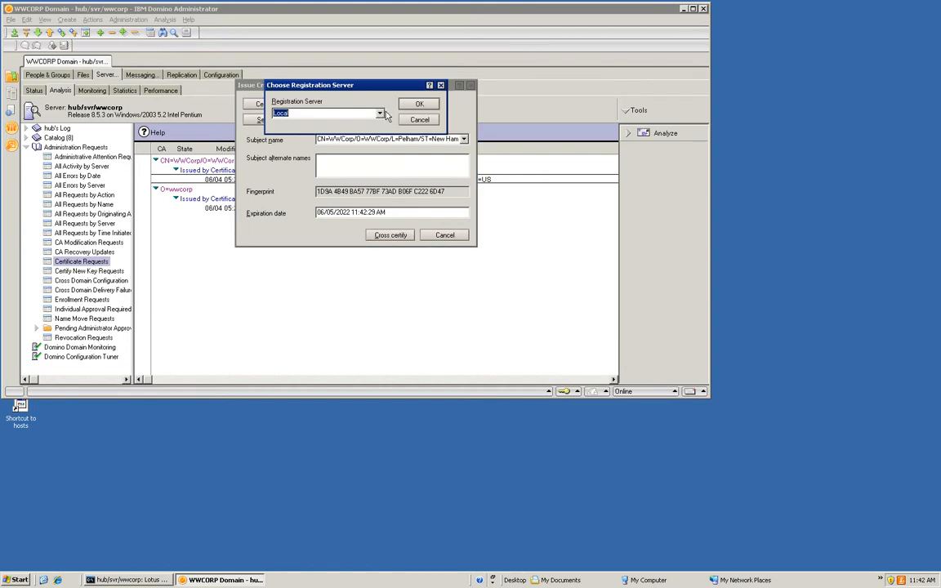
pyautogui.click(346, 111)
pyautogui.click(338, 133)
pyautogui.click(421, 106)
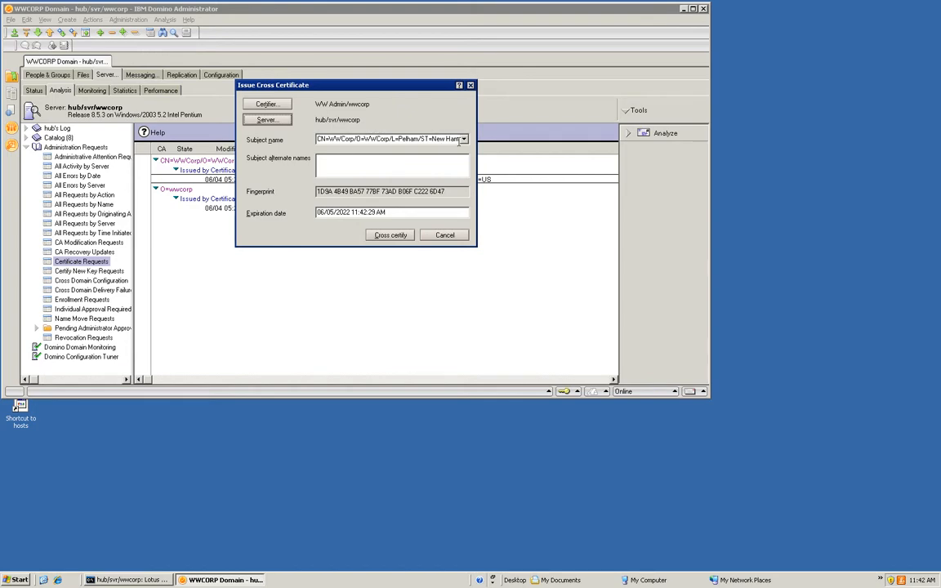
pyautogui.click(463, 139)
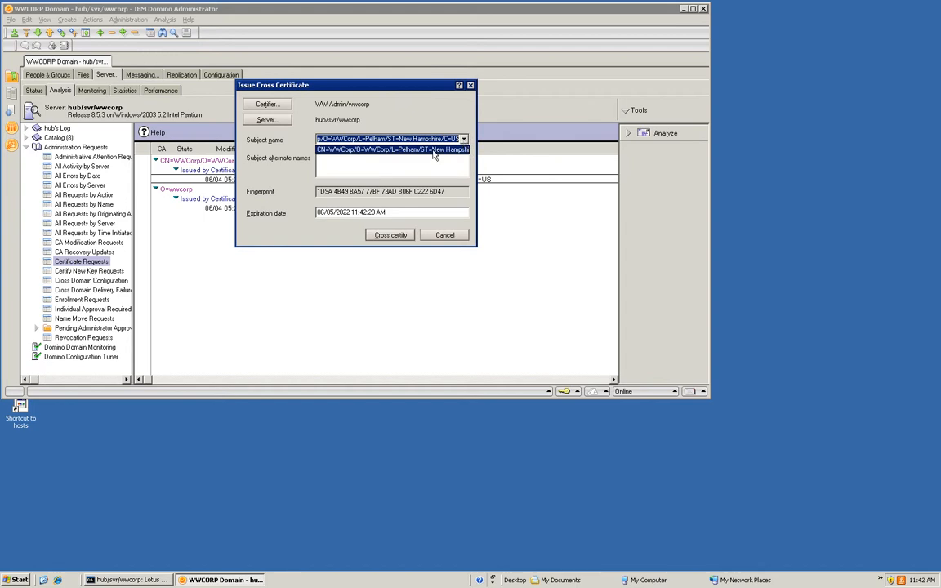
pyautogui.click(433, 151)
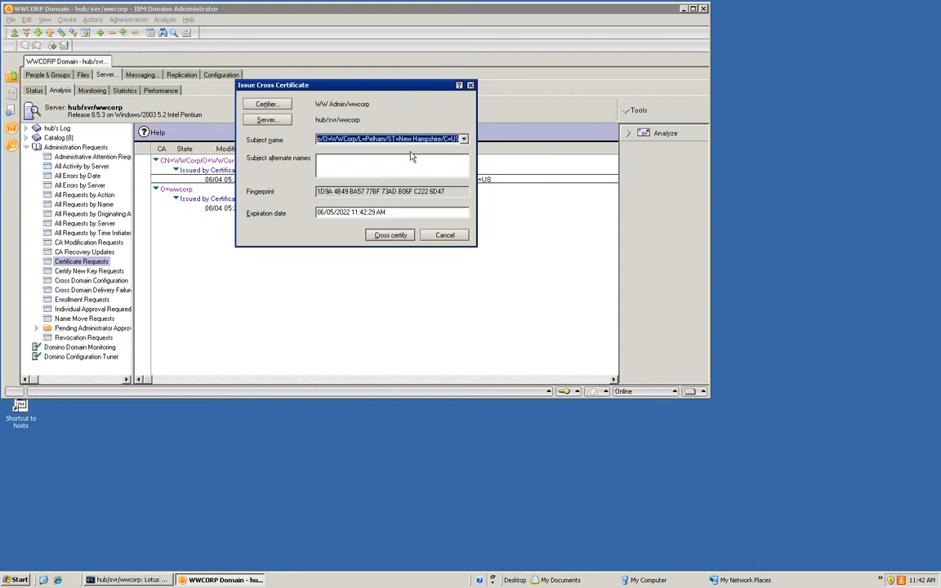
# Choose the CA-configured certifier /wwcorp for the cross certificate and submit the cross-certification request.
pyautogui.click(276, 106)
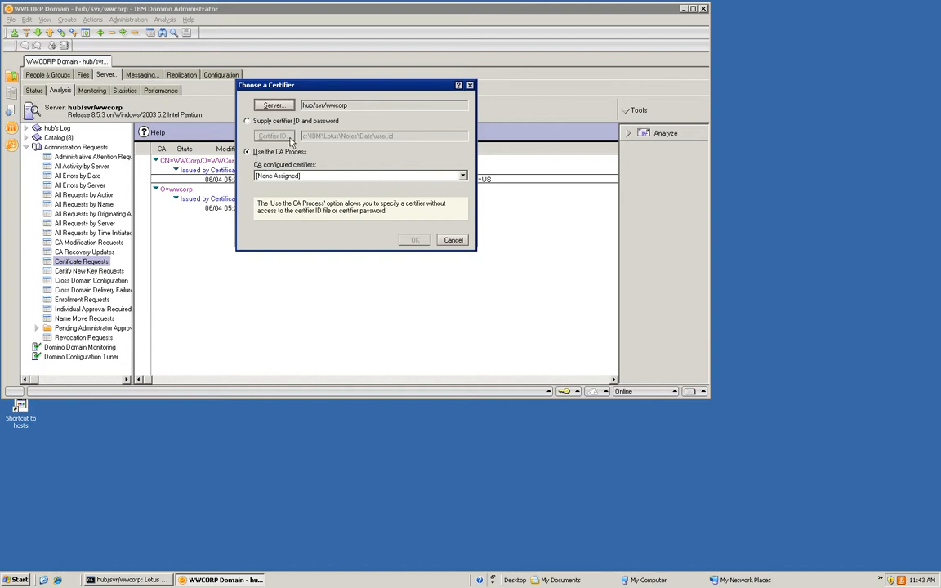
pyautogui.click(463, 177)
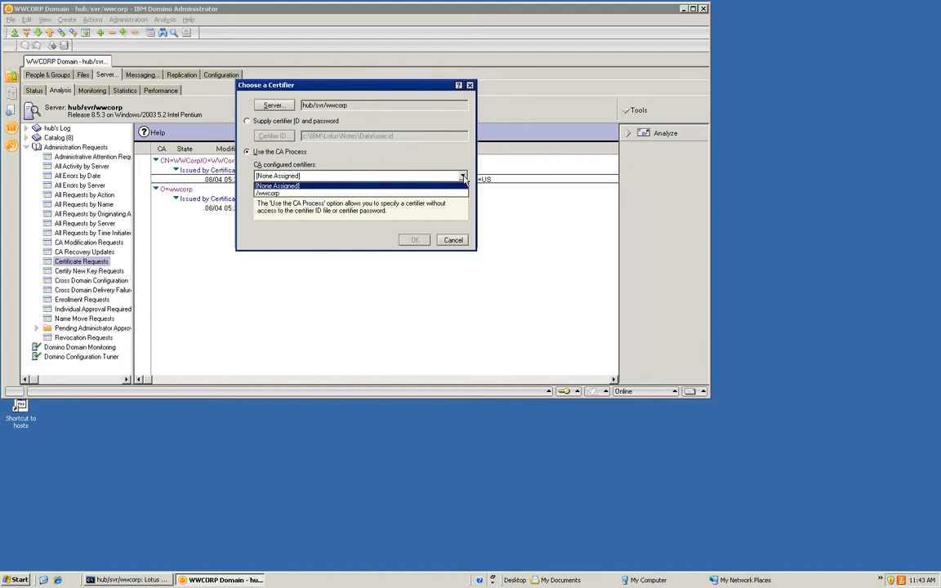
pyautogui.click(347, 193)
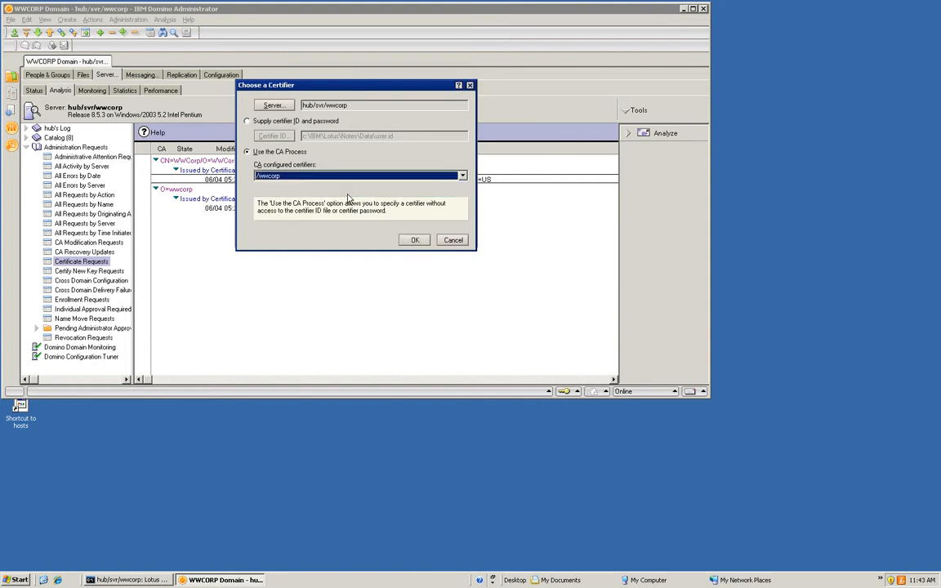
pyautogui.click(294, 178)
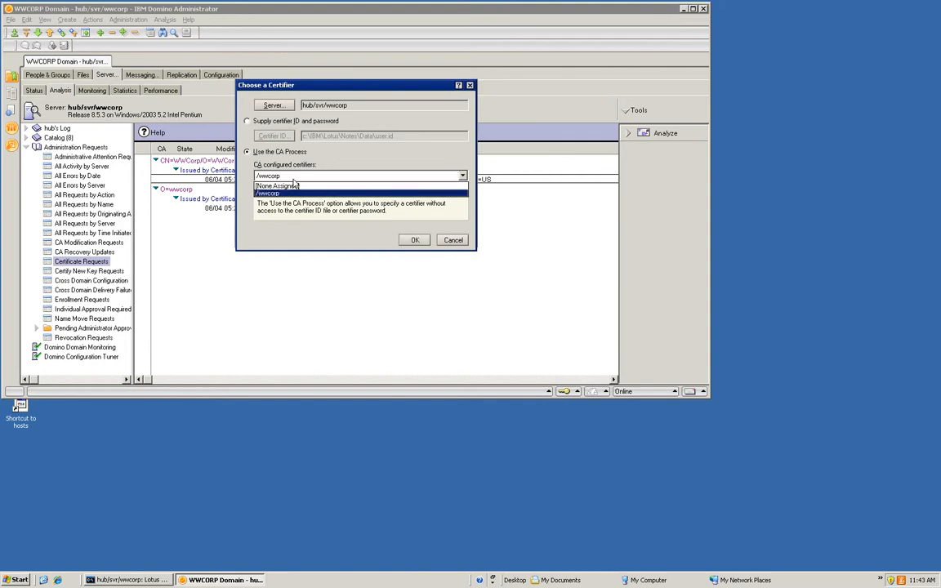
pyautogui.click(296, 194)
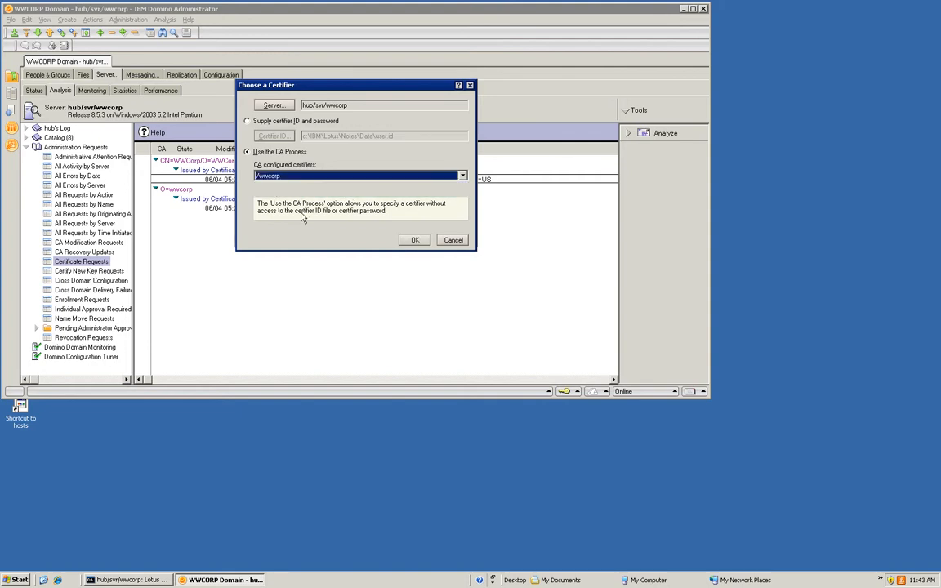
pyautogui.click(415, 240)
pyautogui.click(415, 241)
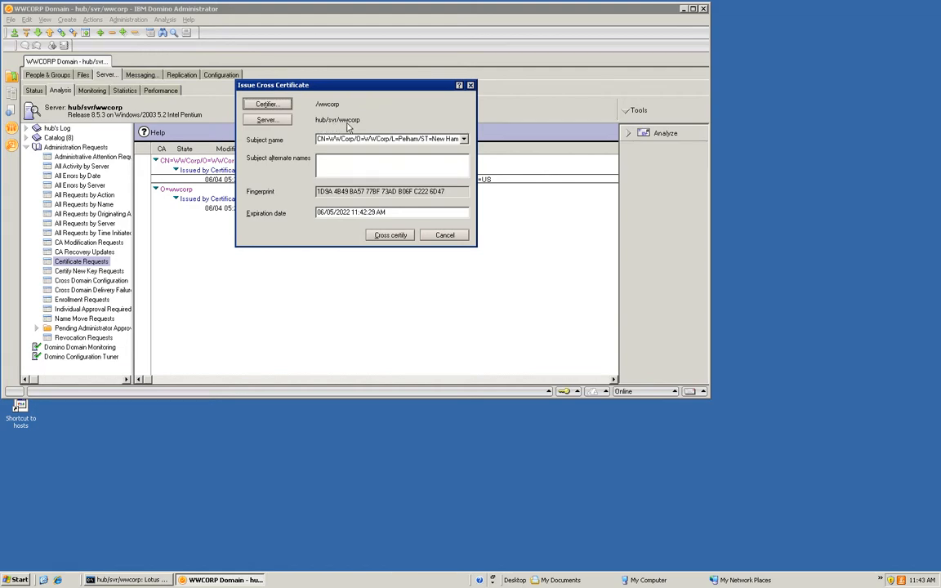
pyautogui.click(391, 235)
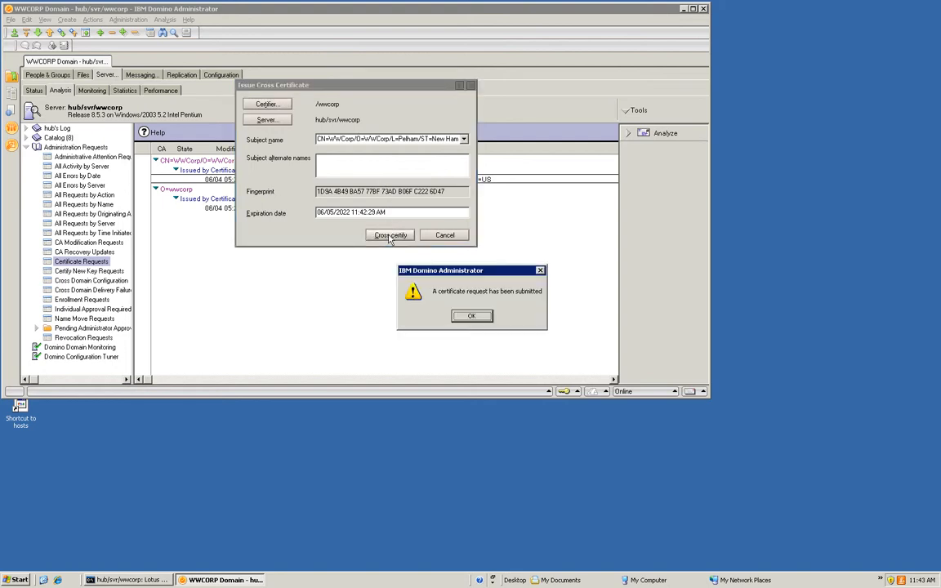
pyautogui.click(472, 317)
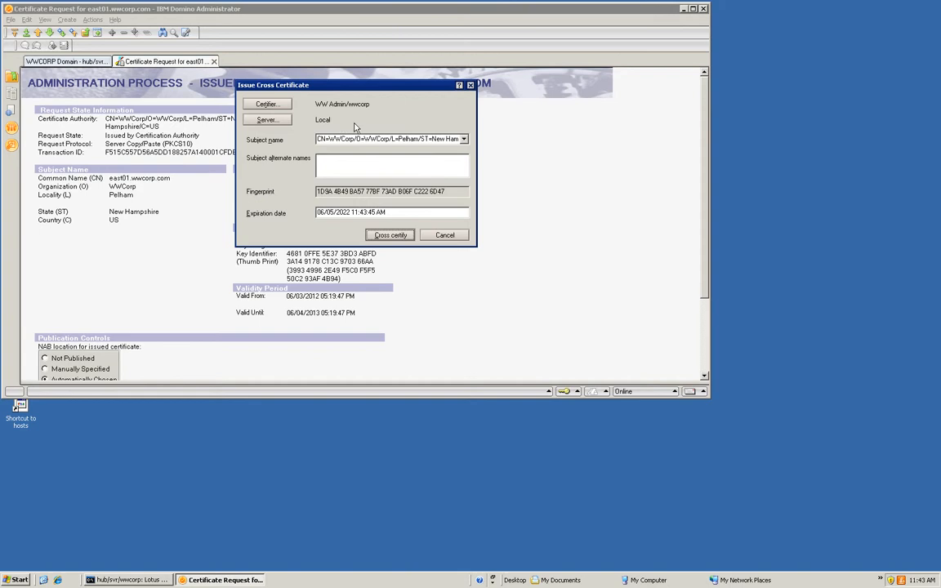
# Cancel the repeated local cross certificate and close the east01.wwcorp.com certificate request.
pyautogui.click(448, 235)
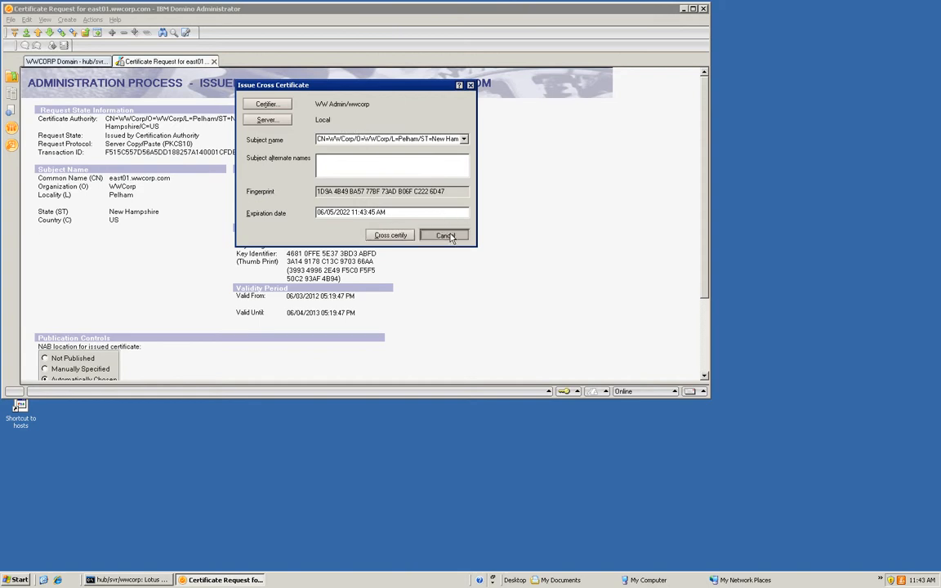
pyautogui.click(449, 237)
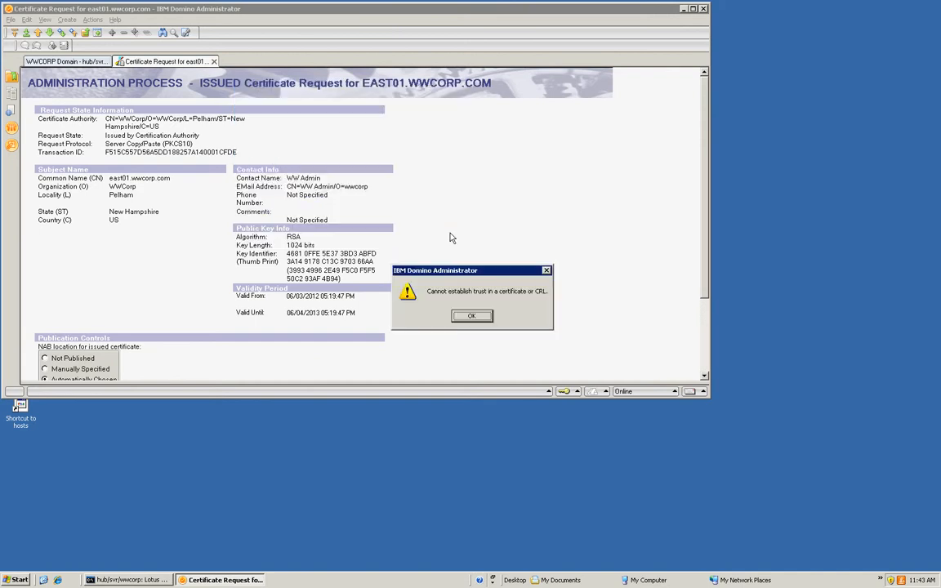
pyautogui.click(426, 284)
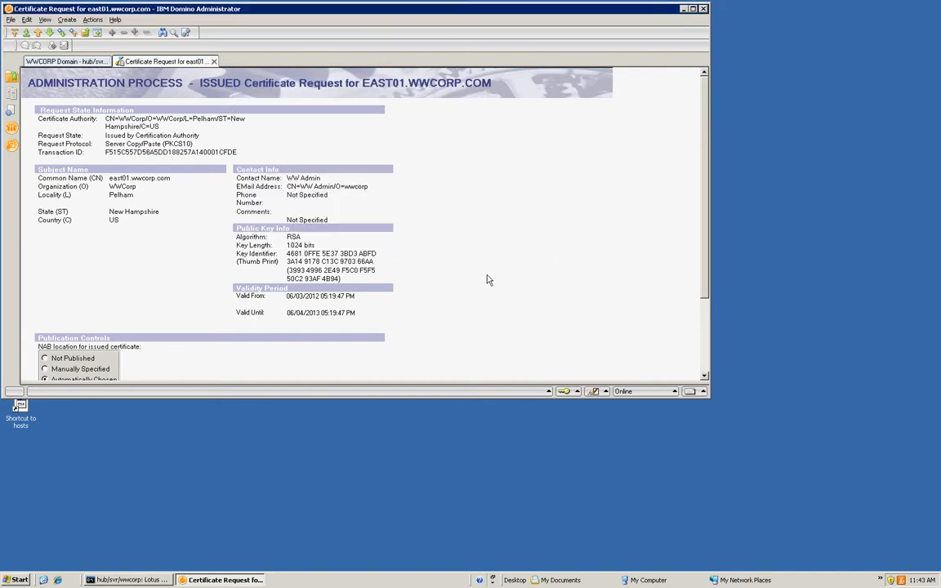
pyautogui.press('Escape')
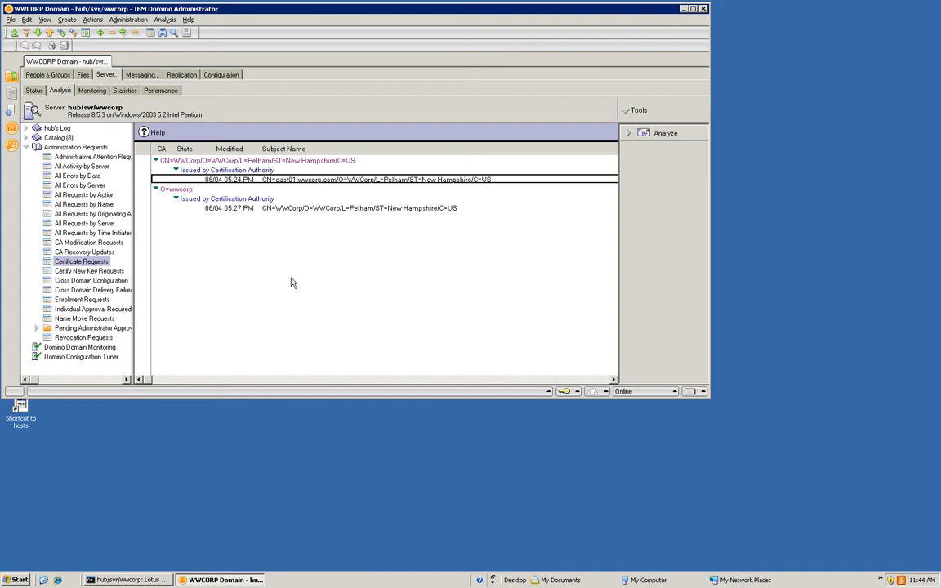
# Show all administration requests by action and run "tell adminp process all" at the hub/svr/wwcorp server console.
pyautogui.click(89, 194)
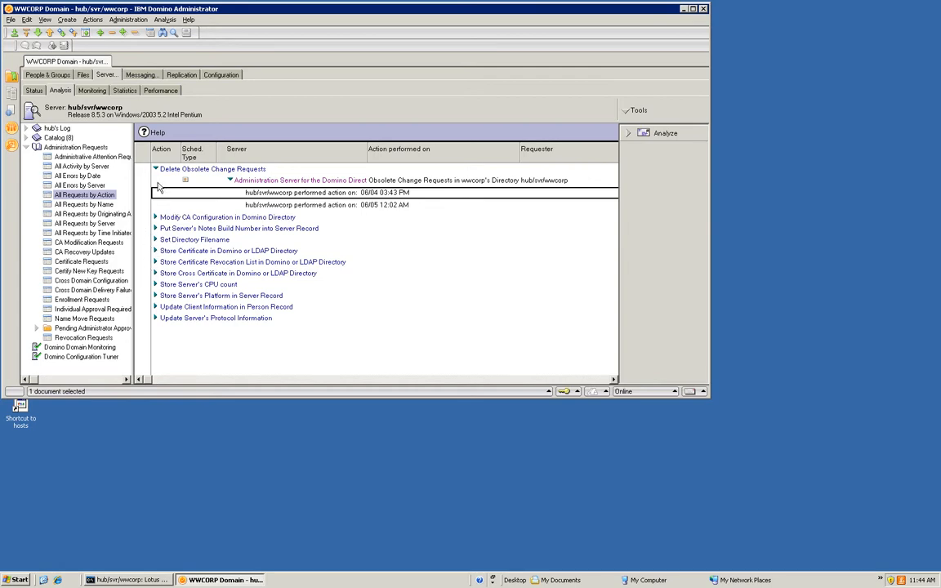
pyautogui.click(129, 580)
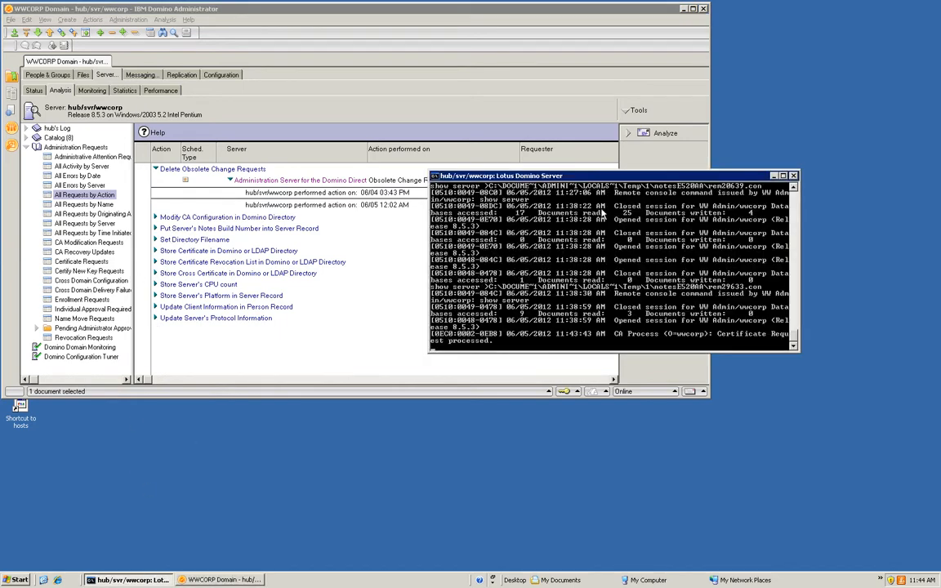
pyautogui.write('tell adminp porcess all')
pyautogui.press('Return')
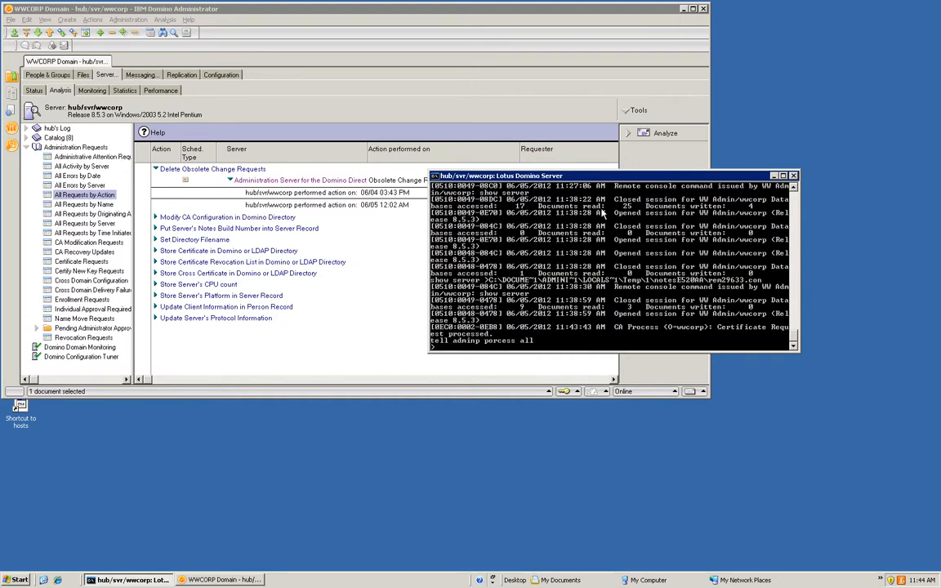
pyautogui.write('tel')
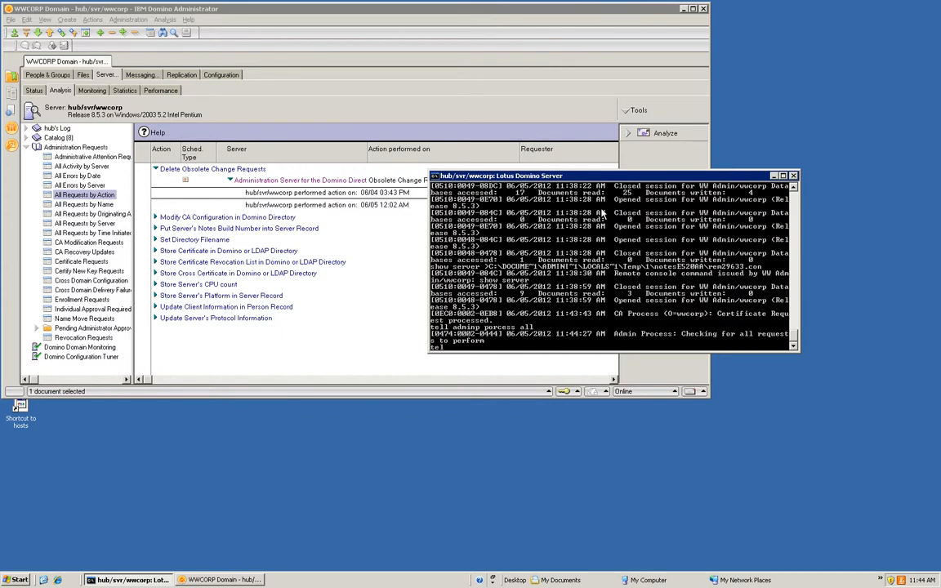
pyautogui.write('l adminp process all')
pyautogui.press('Return')
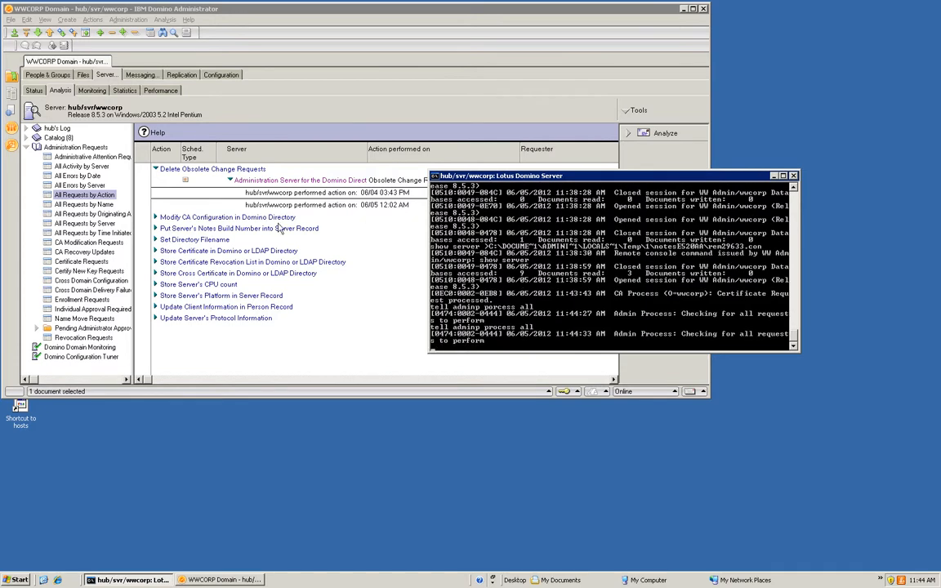
# Collapse the administration requests and examine the Internet Cross Certificates issued by wwcorp among the certificates in wwcorp's Directory.
pyautogui.click(144, 159)
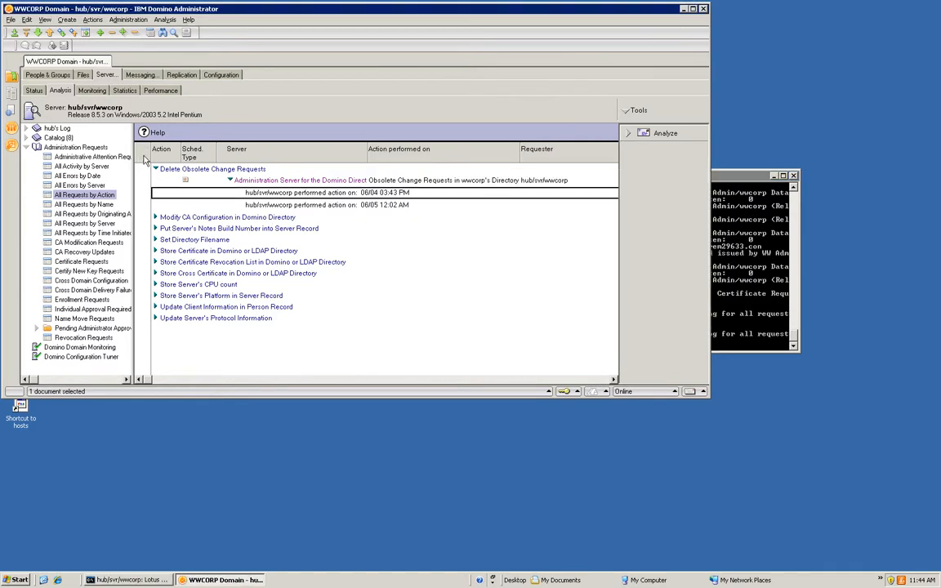
pyautogui.click(155, 169)
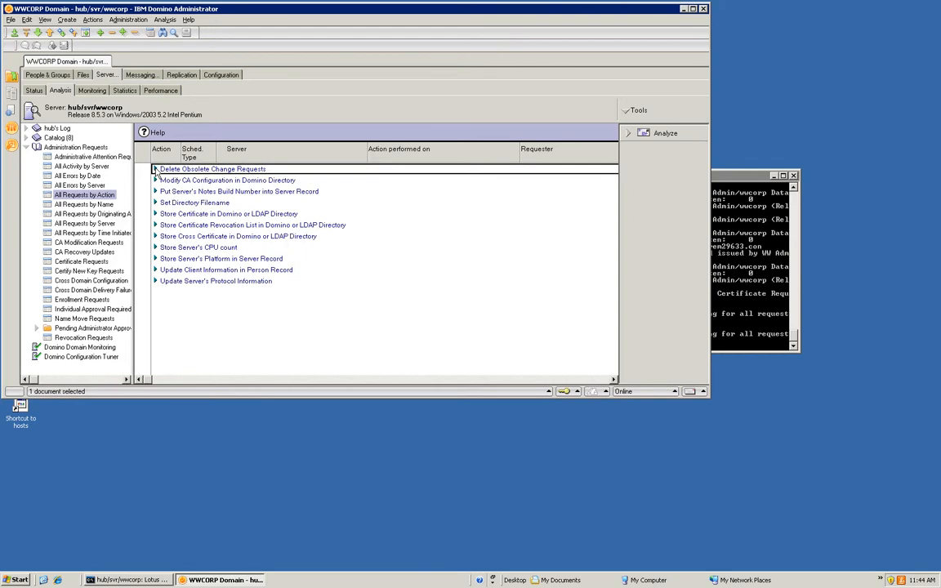
pyautogui.click(45, 72)
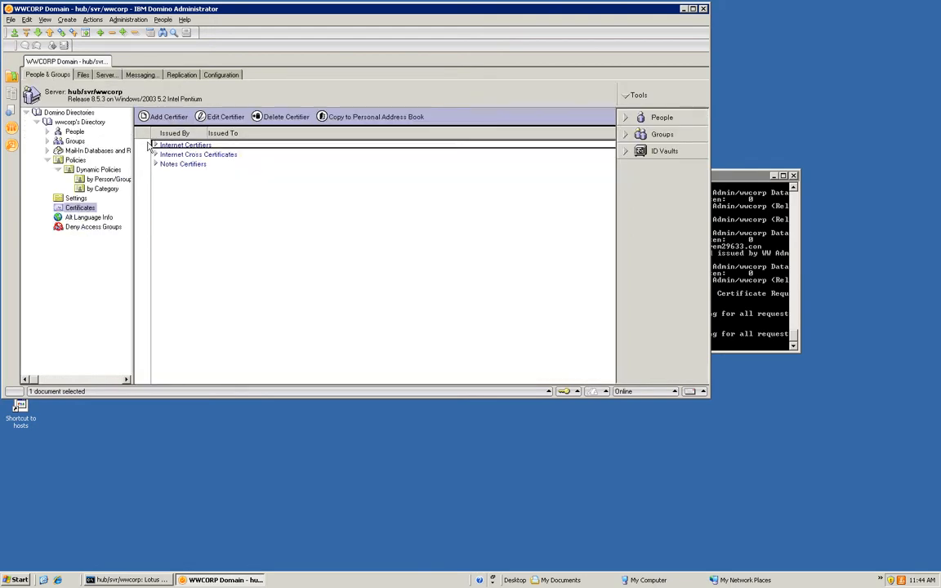
pyautogui.click(155, 155)
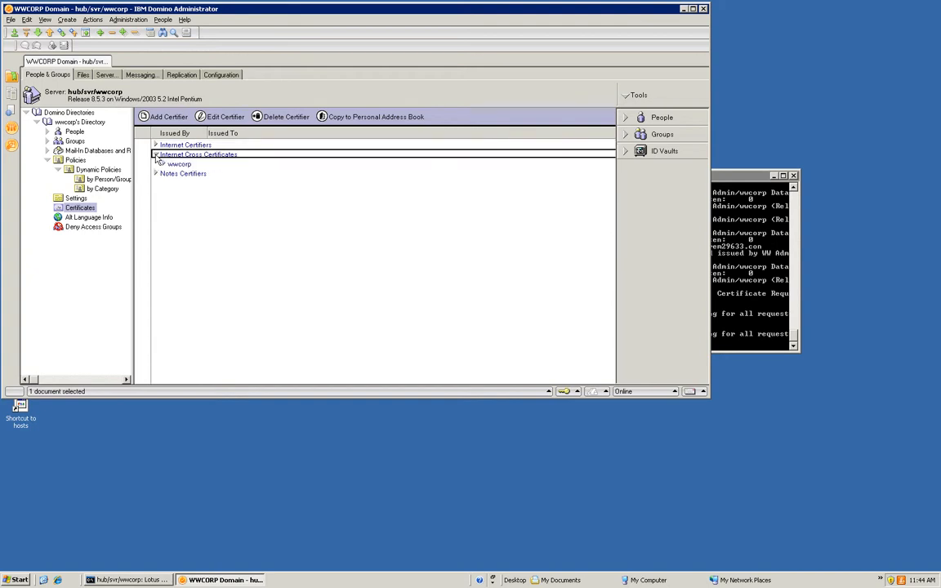
pyautogui.click(163, 164)
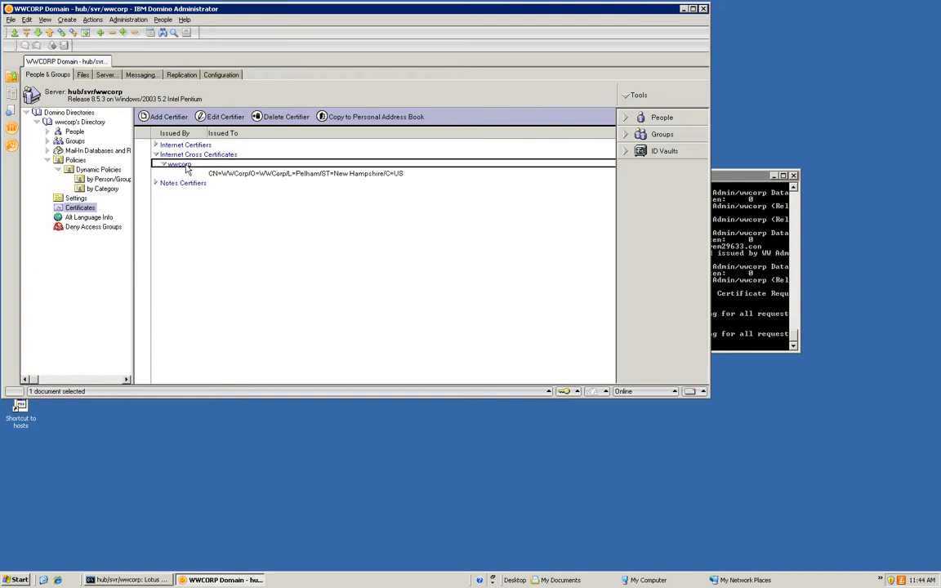
pyautogui.click(225, 176)
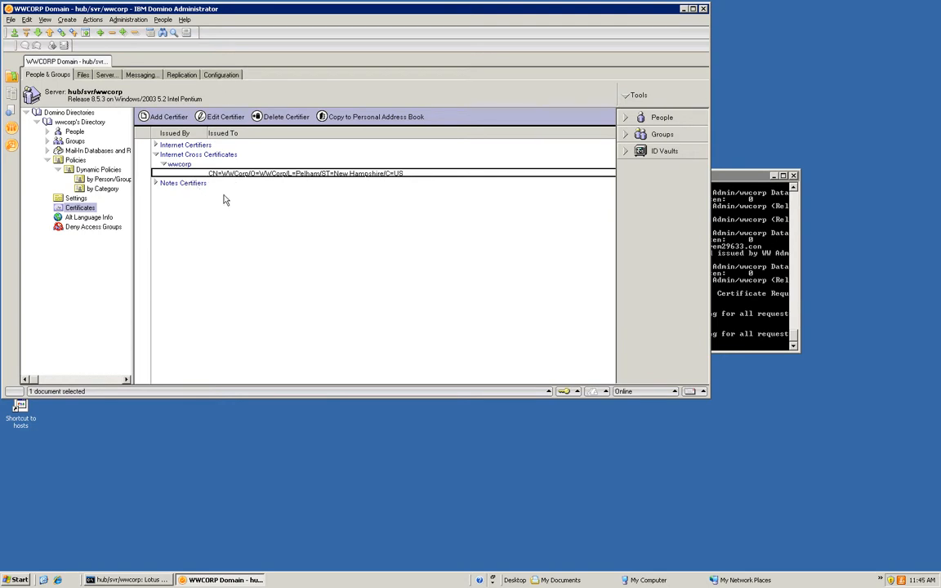
# Create a new policy document of the Policy type from the server's configuration tools.
pyautogui.click(220, 76)
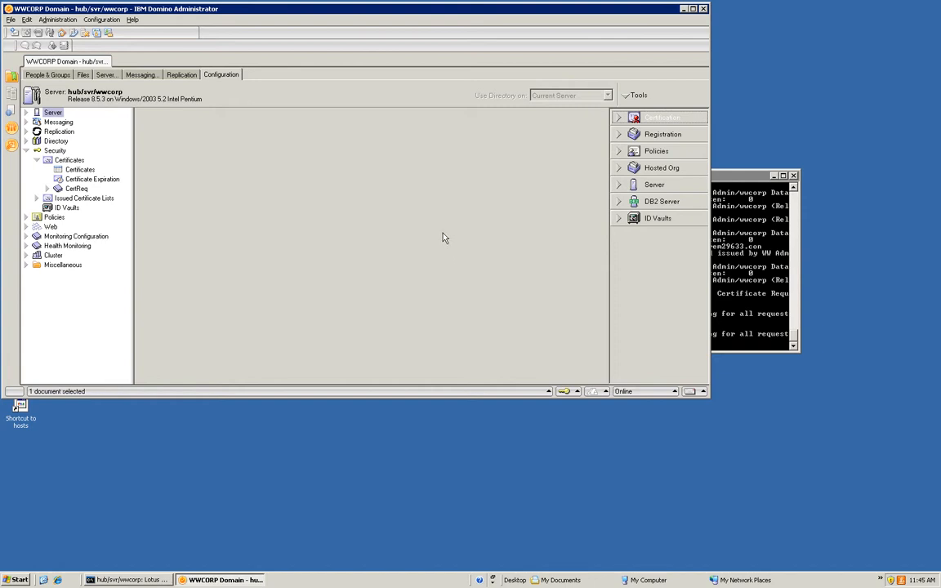
pyautogui.click(618, 135)
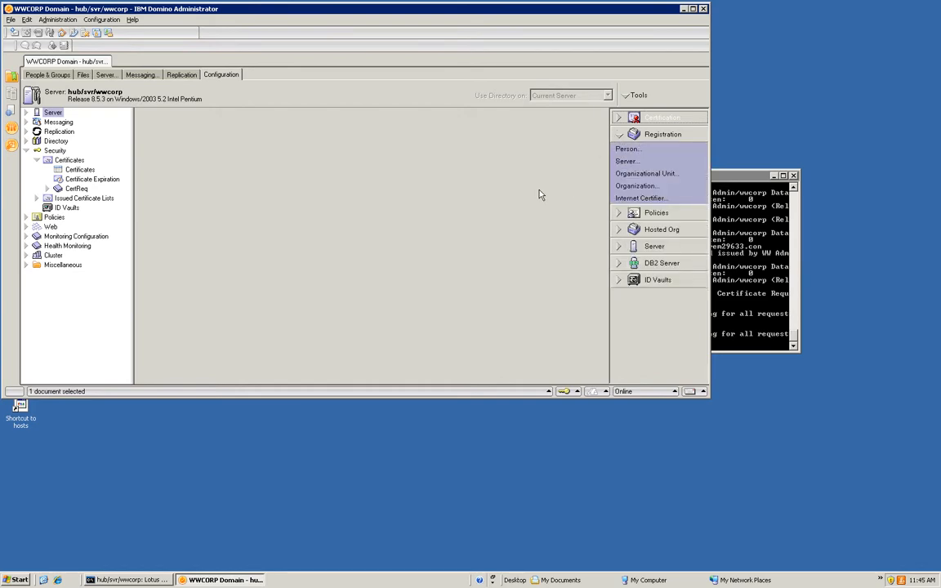
pyautogui.click(619, 213)
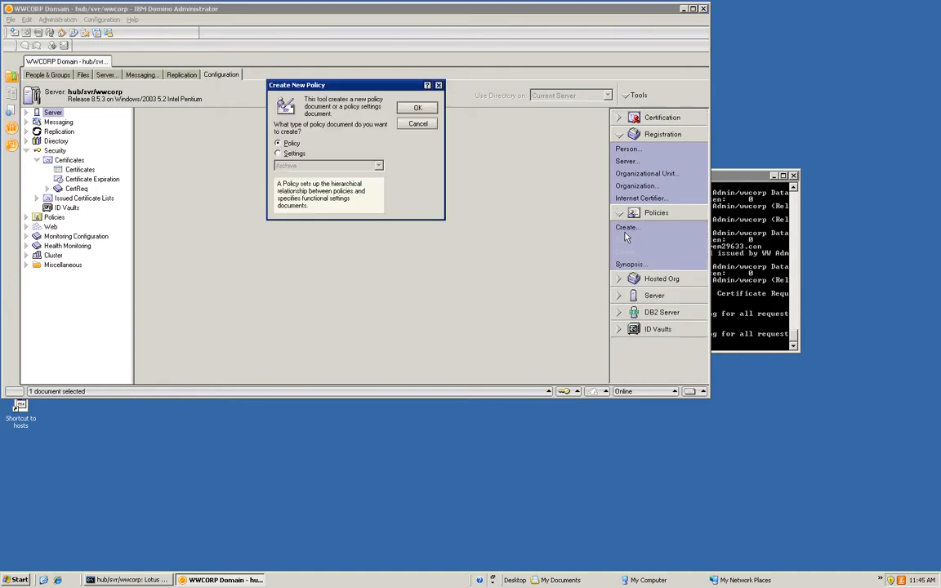
pyautogui.click(282, 154)
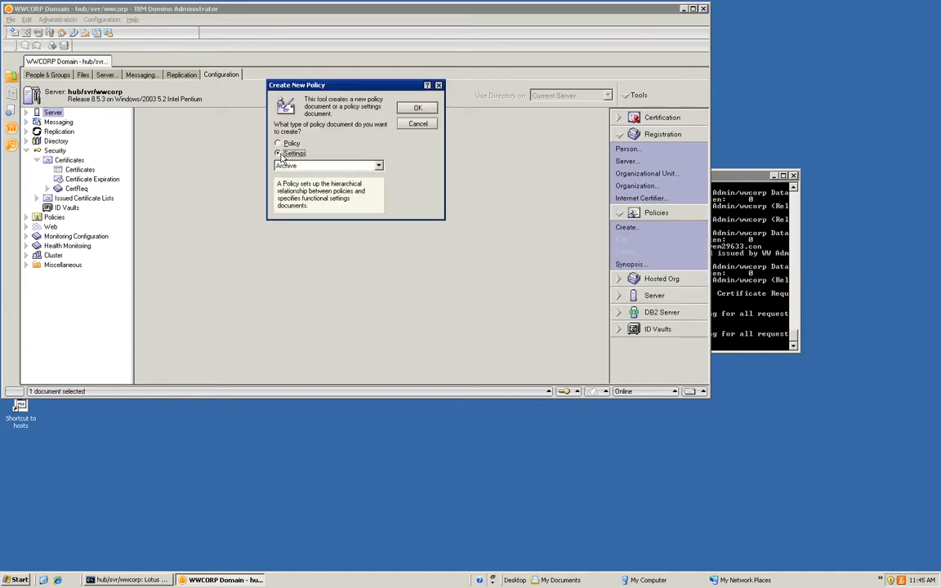
pyautogui.click(378, 166)
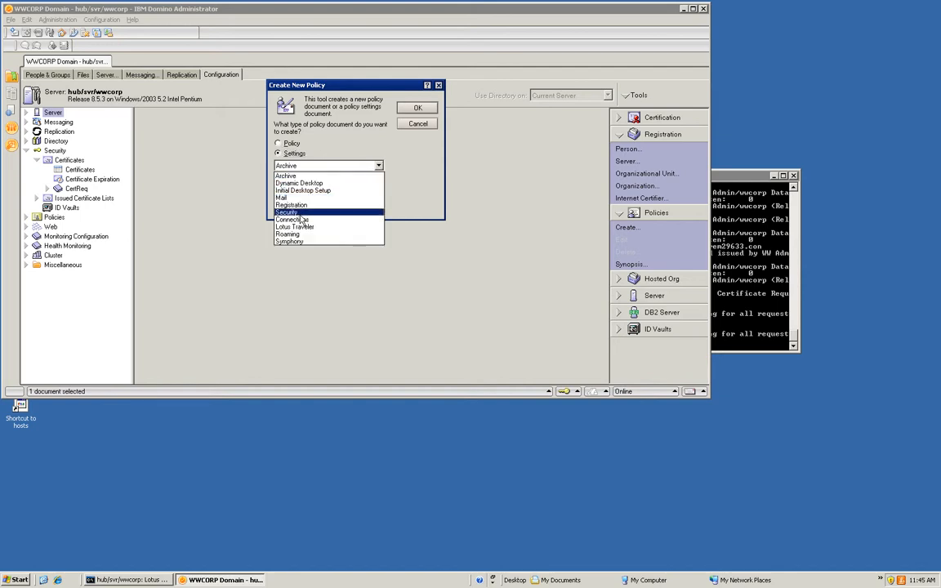
pyautogui.click(280, 147)
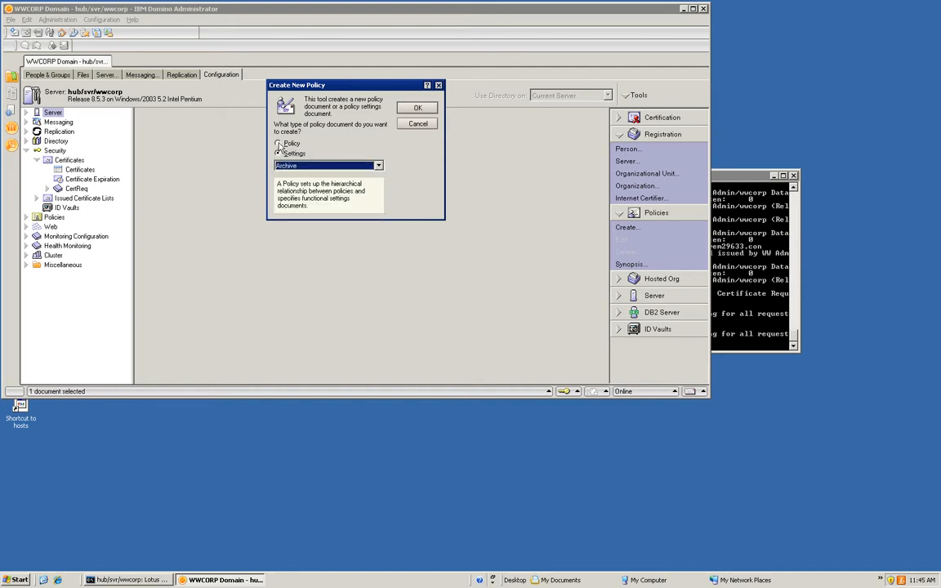
pyautogui.click(280, 144)
pyautogui.click(417, 108)
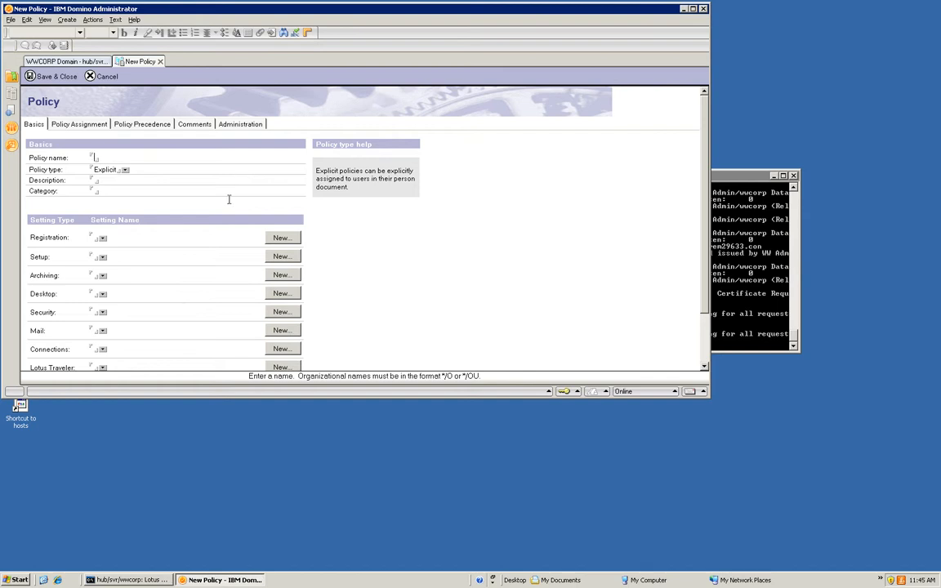
# Set the new policy's type to Organizational and its name to */WWCorp.
pyautogui.click(125, 170)
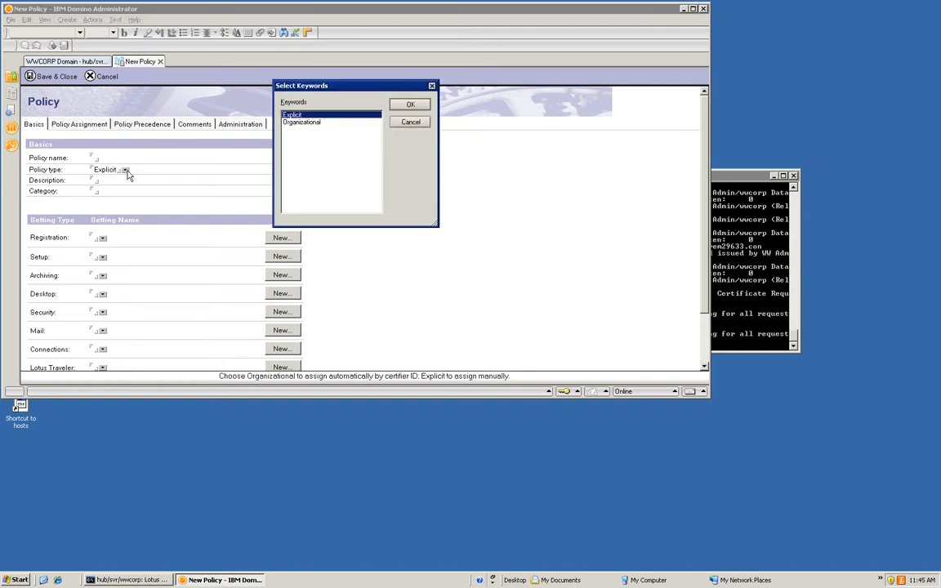
pyautogui.click(296, 123)
pyautogui.click(408, 104)
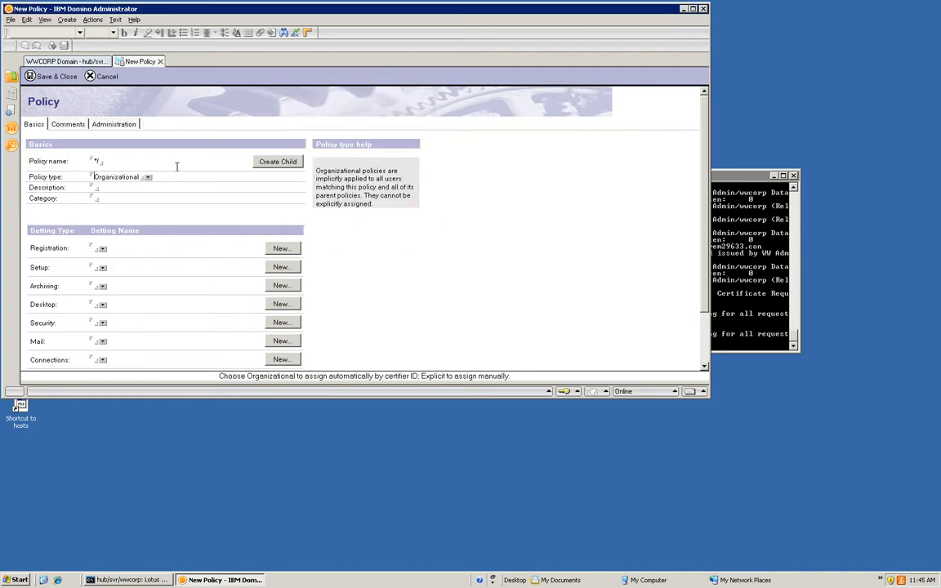
pyautogui.click(113, 160)
pyautogui.write('*/')
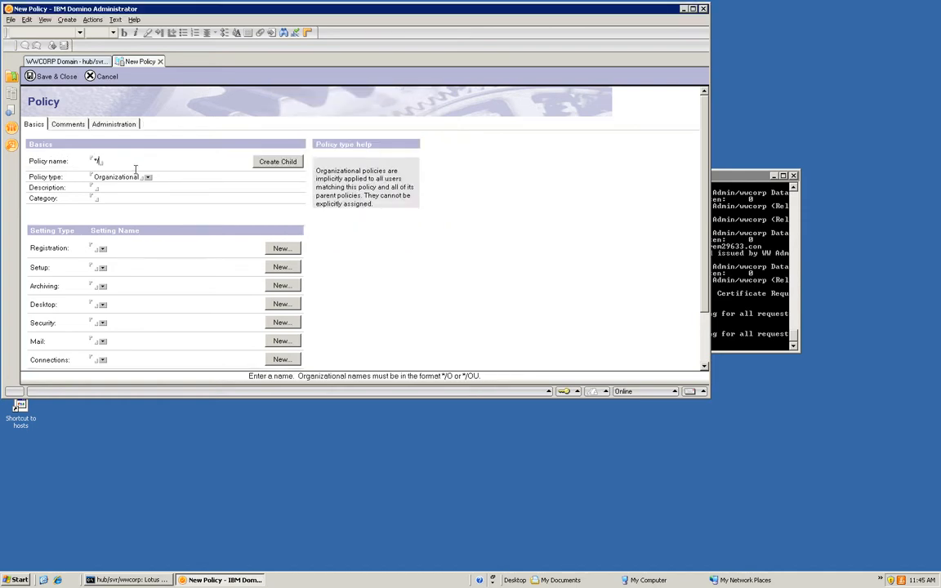
pyautogui.write('WWCorp')
# Create a new security settings document from the policy and name it Sample Certificate Propagation.
pyautogui.scroll(-3, 494, 293)
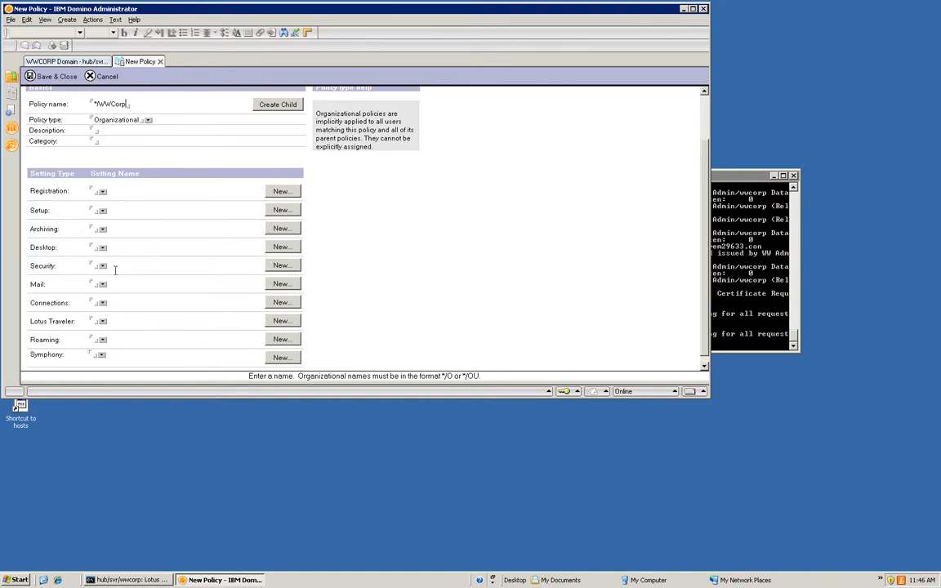
pyautogui.click(279, 267)
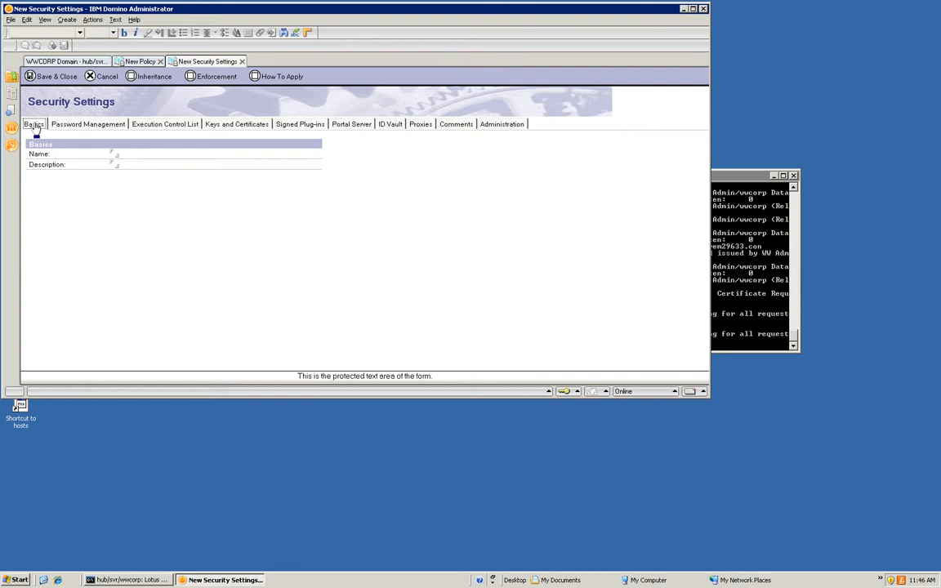
pyautogui.click(115, 154)
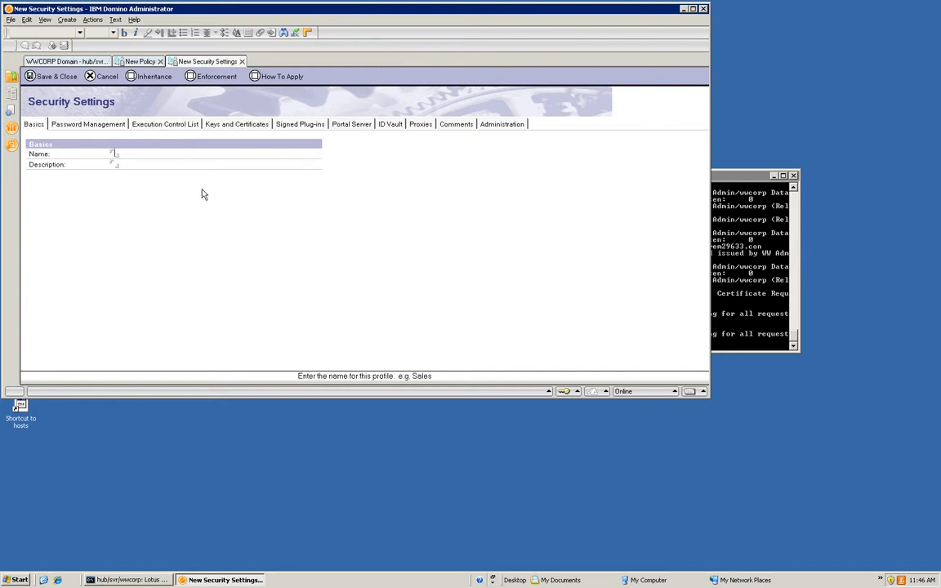
pyautogui.write('Sample Certificate Propagation')
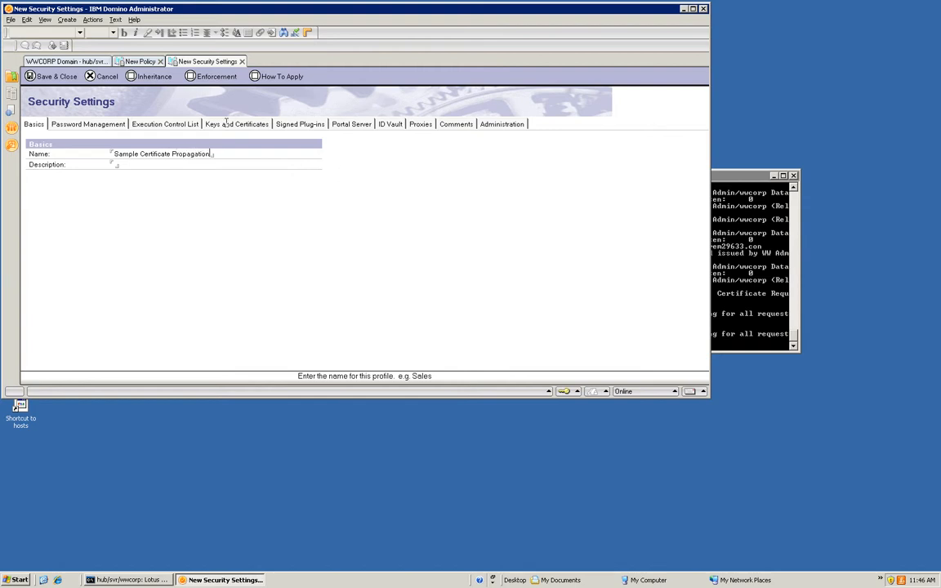
# Update the administrative trust defaults with selected supported certificates, trust the wwcorp Internet cross certificate for WWCorp, and save the security settings.
pyautogui.click(227, 123)
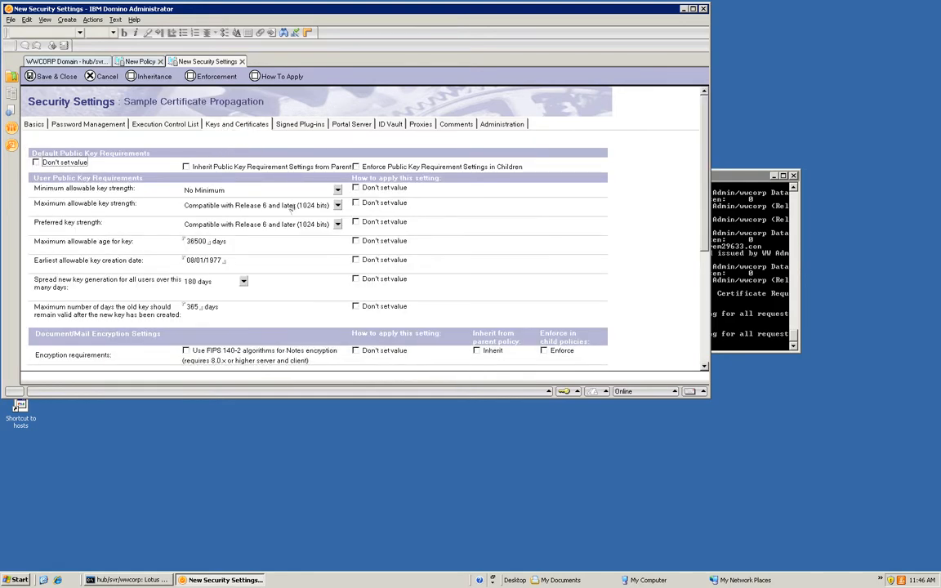
pyautogui.scroll(-5, 357, 262)
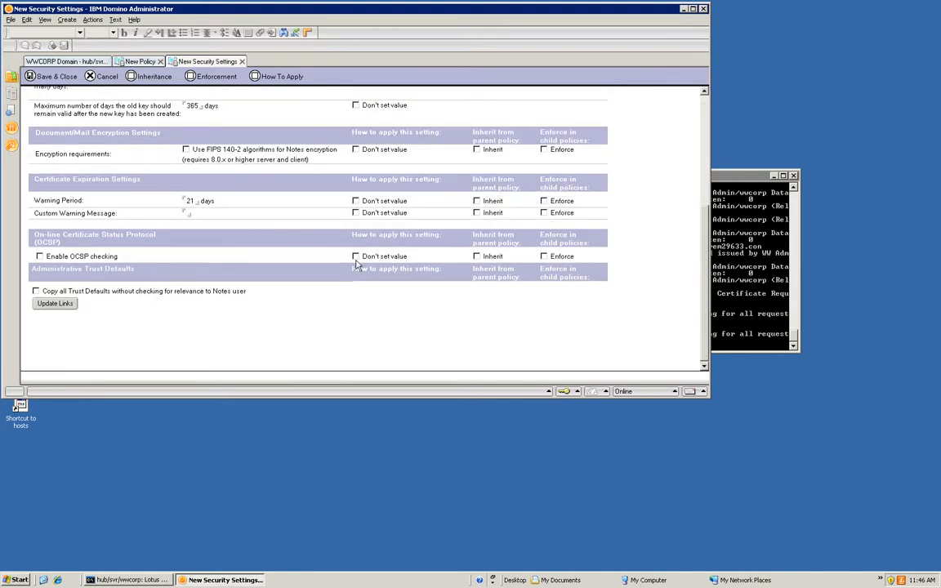
pyautogui.click(54, 304)
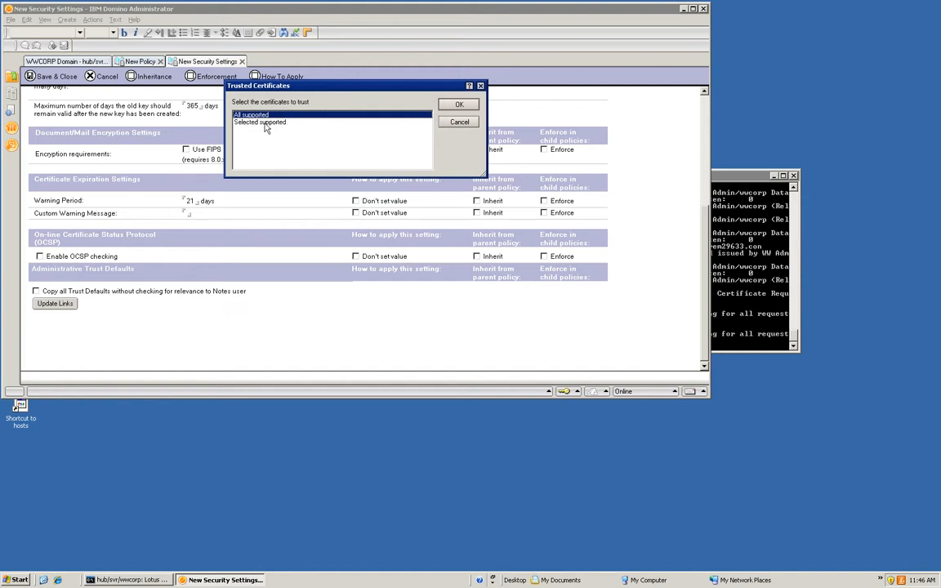
pyautogui.click(267, 123)
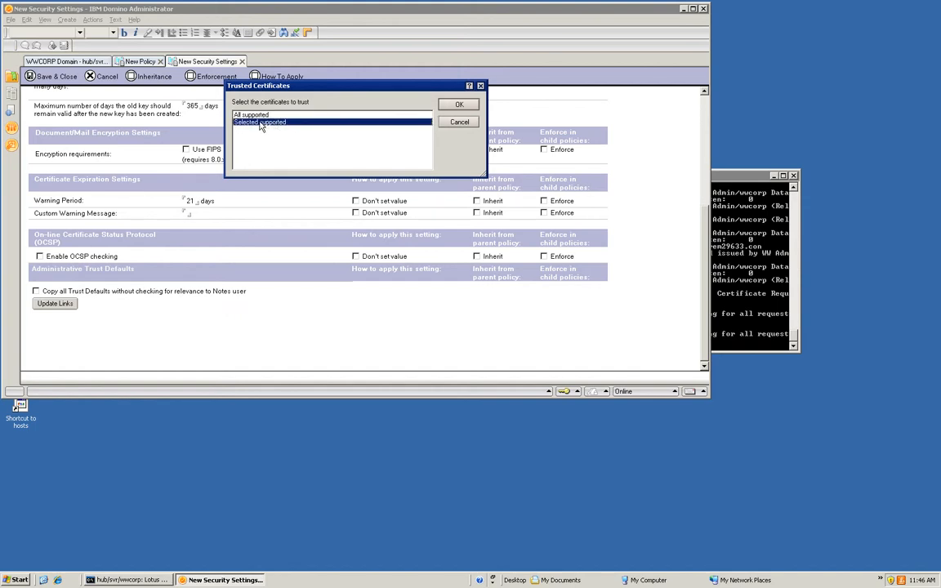
pyautogui.click(459, 105)
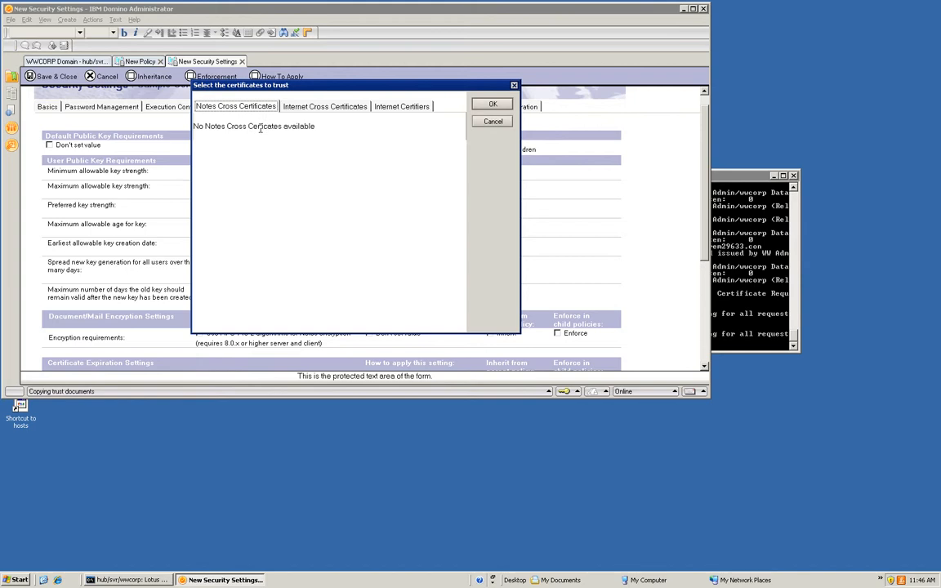
pyautogui.click(321, 111)
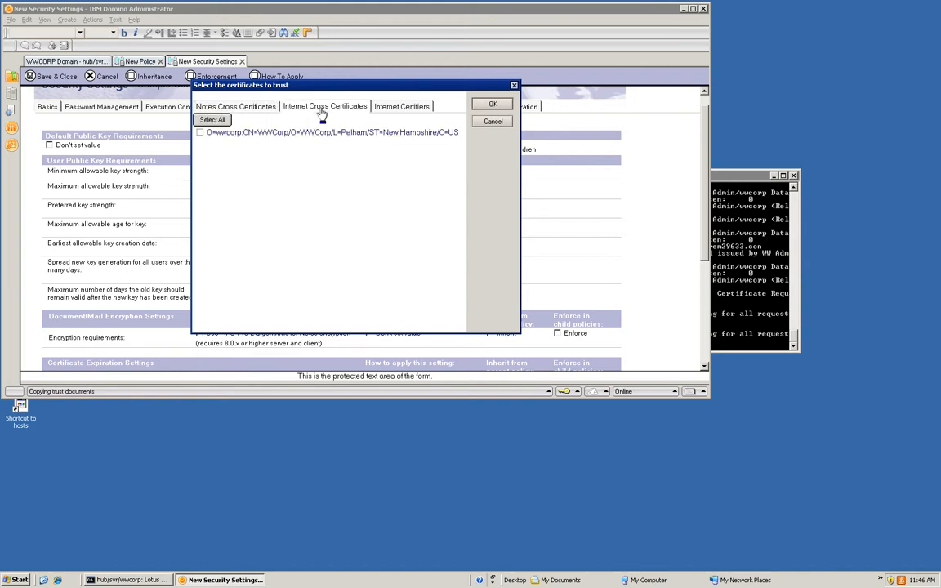
pyautogui.click(200, 132)
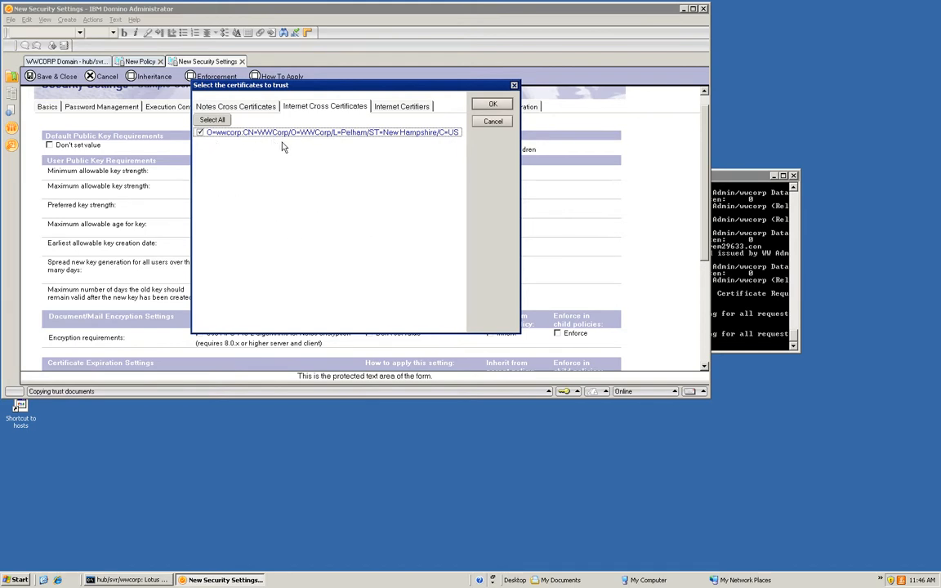
pyautogui.click(496, 106)
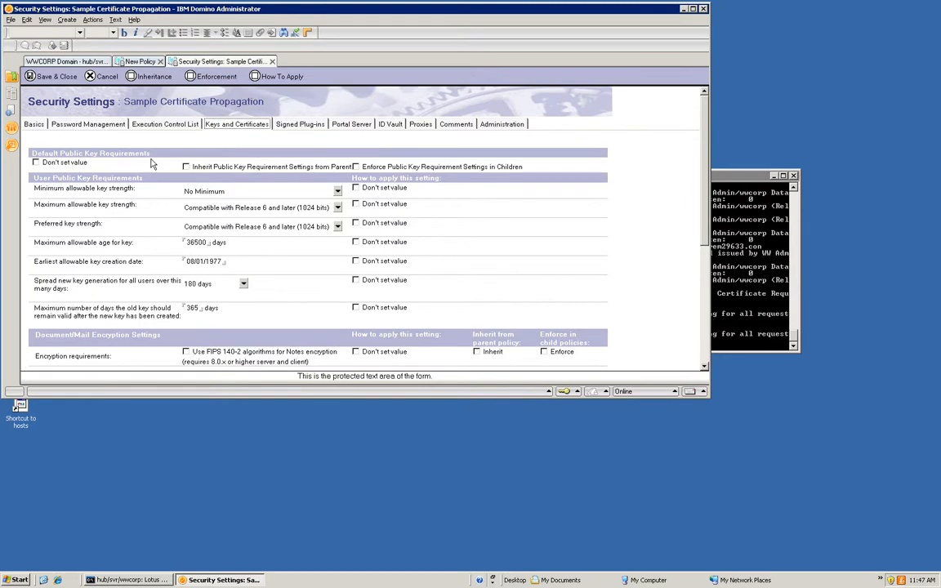
pyautogui.click(54, 76)
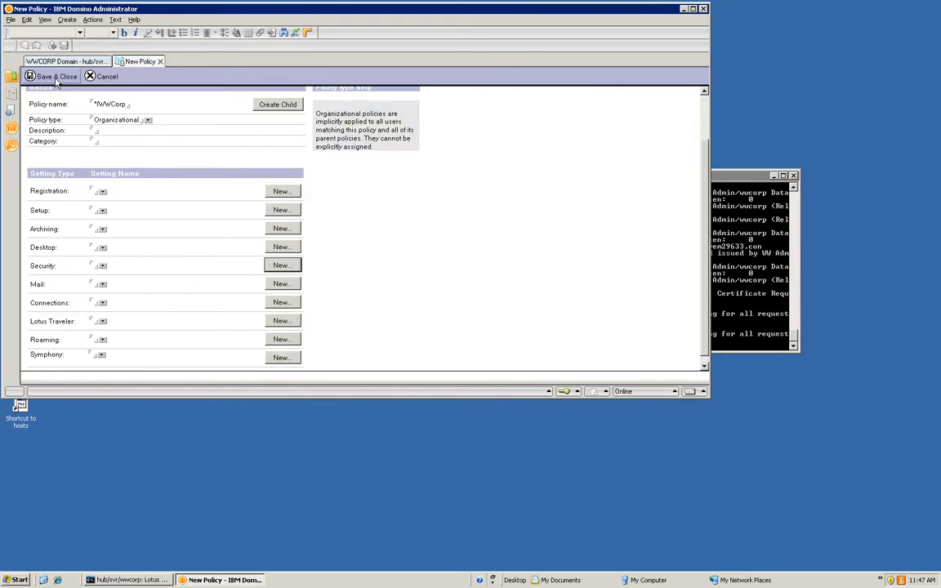
# Assign Sample Certificate Propagation as the Security setting of the */WWCorp policy and save the policy.
pyautogui.click(101, 266)
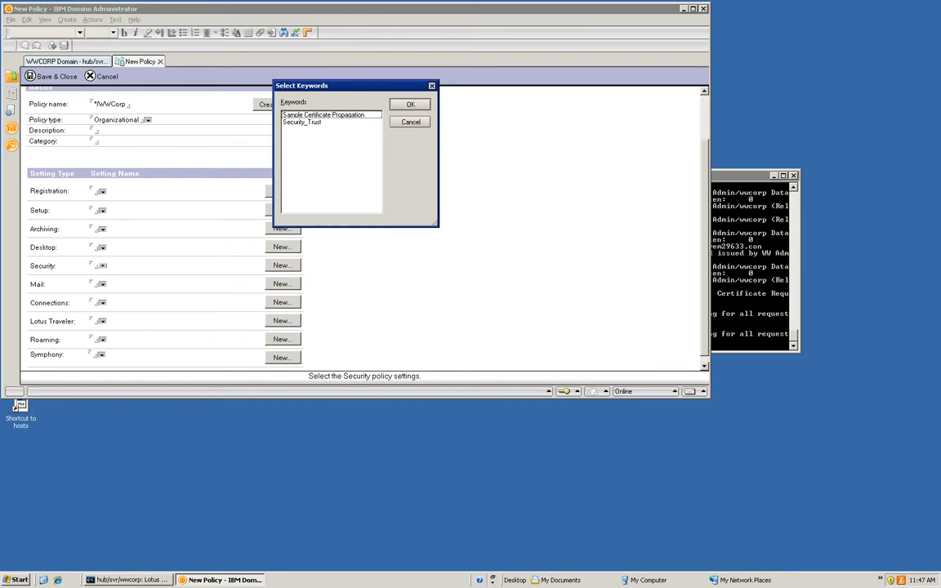
pyautogui.click(317, 115)
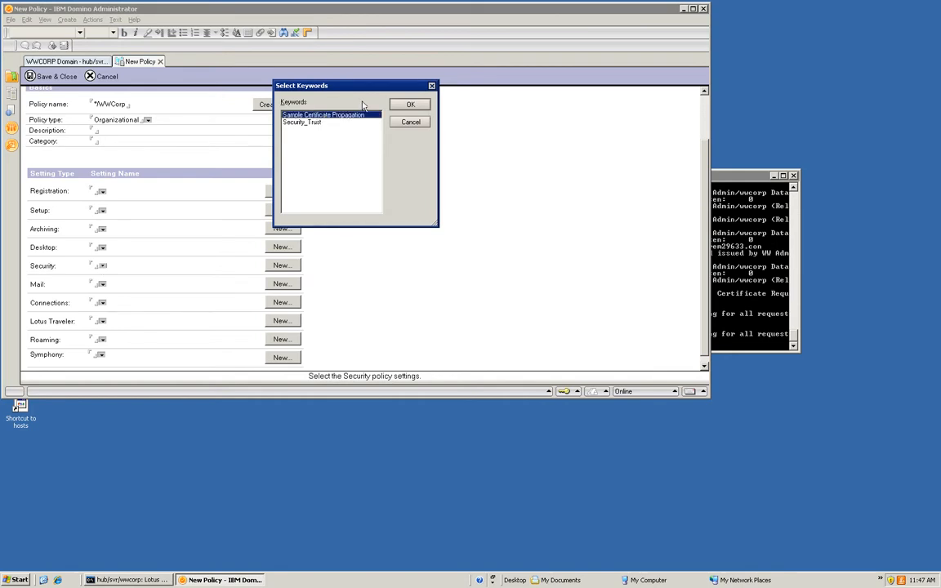
pyautogui.click(409, 107)
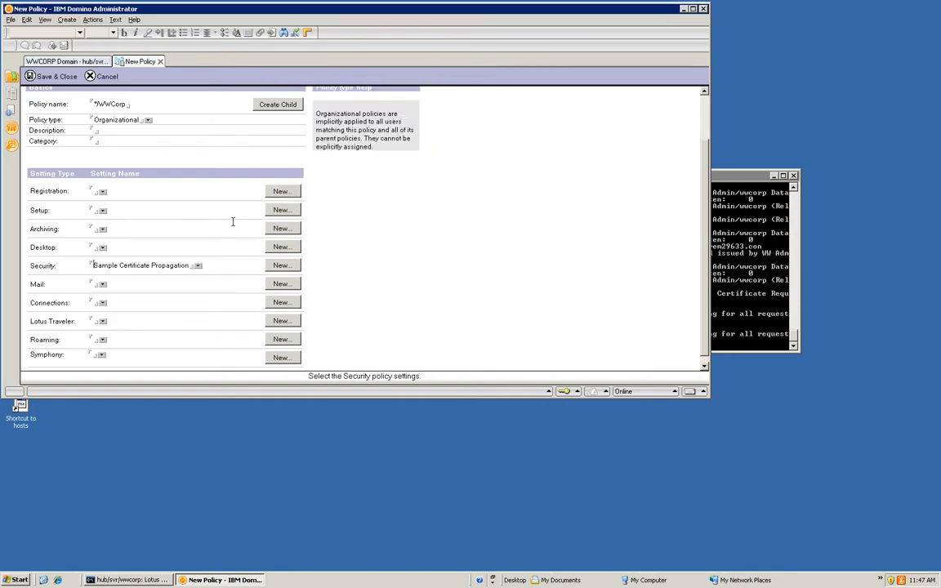
pyautogui.click(53, 76)
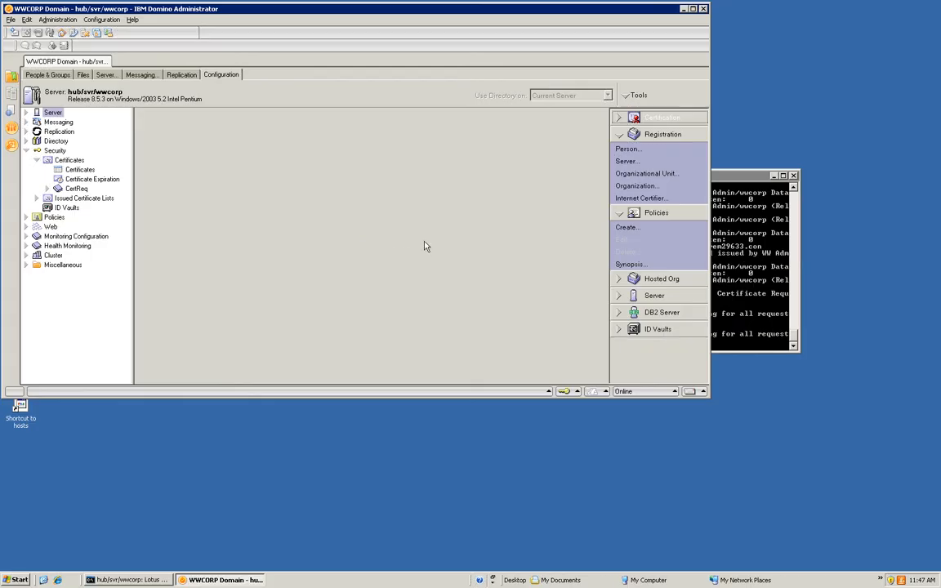
# Close Domino Administrator, switch to Lotus Notes and log in with the account password.
pyautogui.click(703, 10)
pyautogui.click(401, 114)
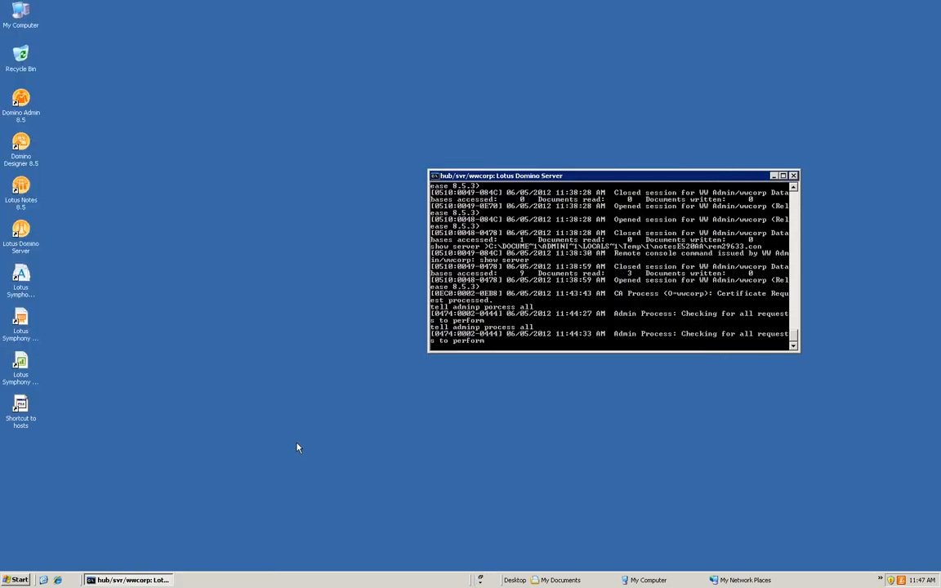
pyautogui.doubleClick(19, 187)
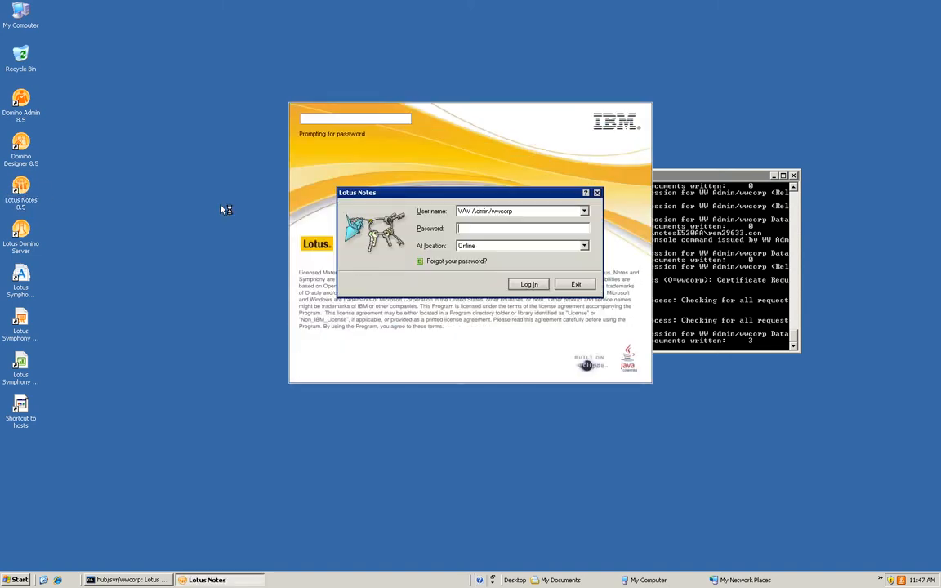
pyautogui.write('********')
pyautogui.press('BackSpace')
pyautogui.press('BackSpace')
pyautogui.press('BackSpace')
pyautogui.press('BackSpace')
pyautogui.press('BackSpace')
pyautogui.press('BackSpace')
pyautogui.press('BackSpace')
pyautogui.press('BackSpace')
pyautogui.write('************')
pyautogui.press('Return')
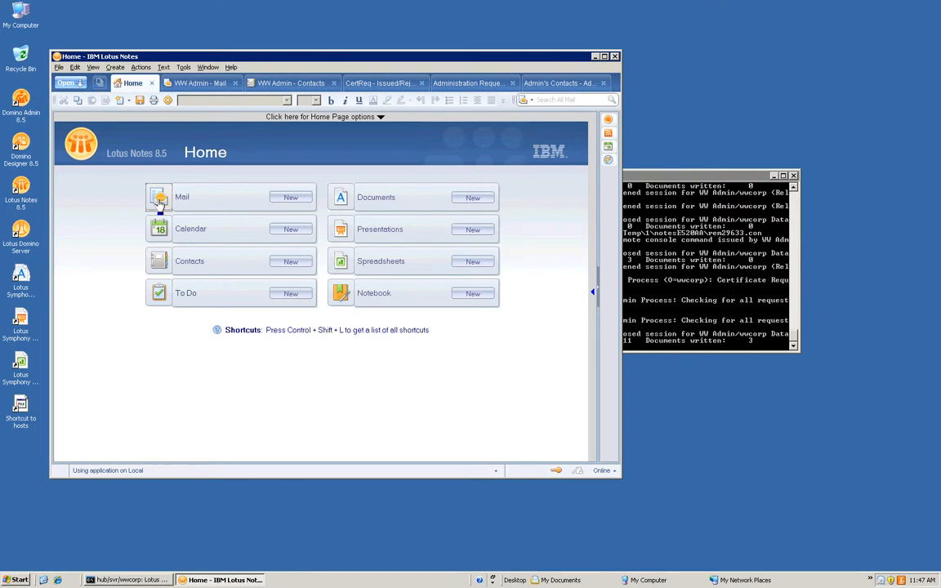
# Go to the mail inbox and examine the status message history for the refresh of the Notes configuration settings.
pyautogui.click(159, 200)
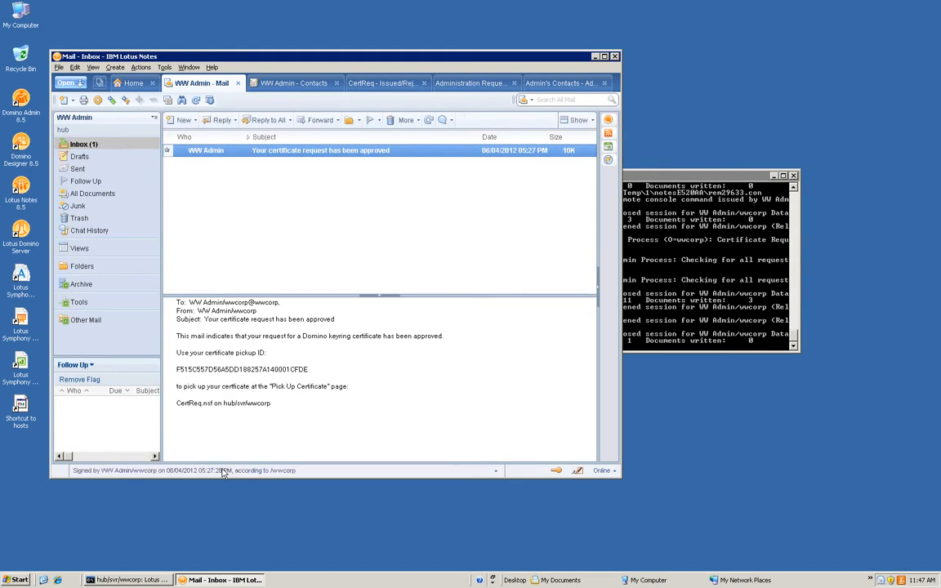
pyautogui.click(223, 473)
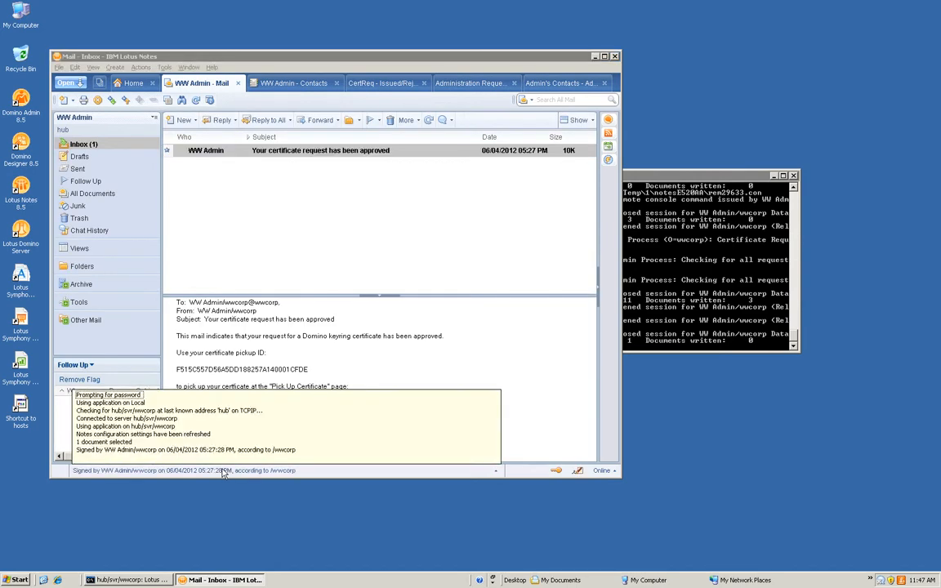
pyautogui.click(117, 435)
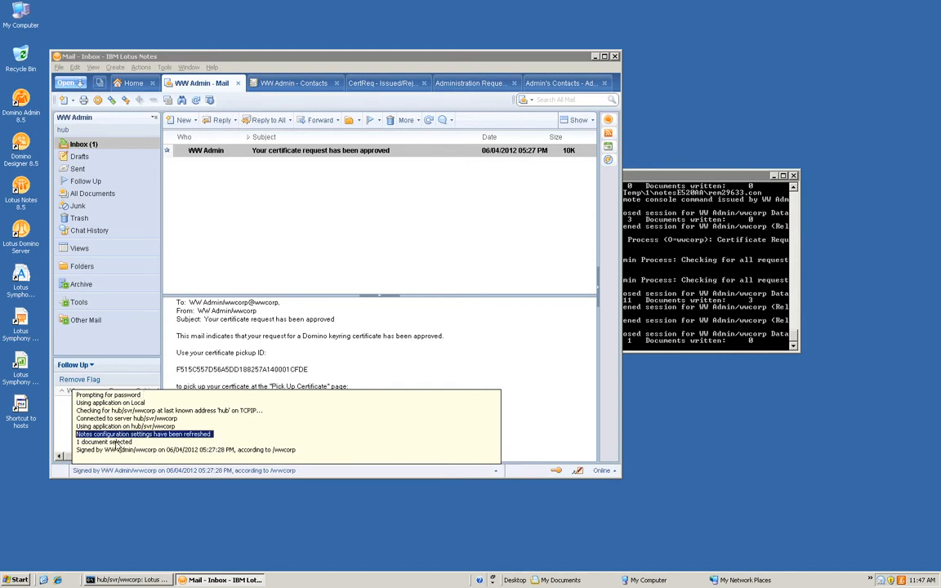
pyautogui.click(118, 442)
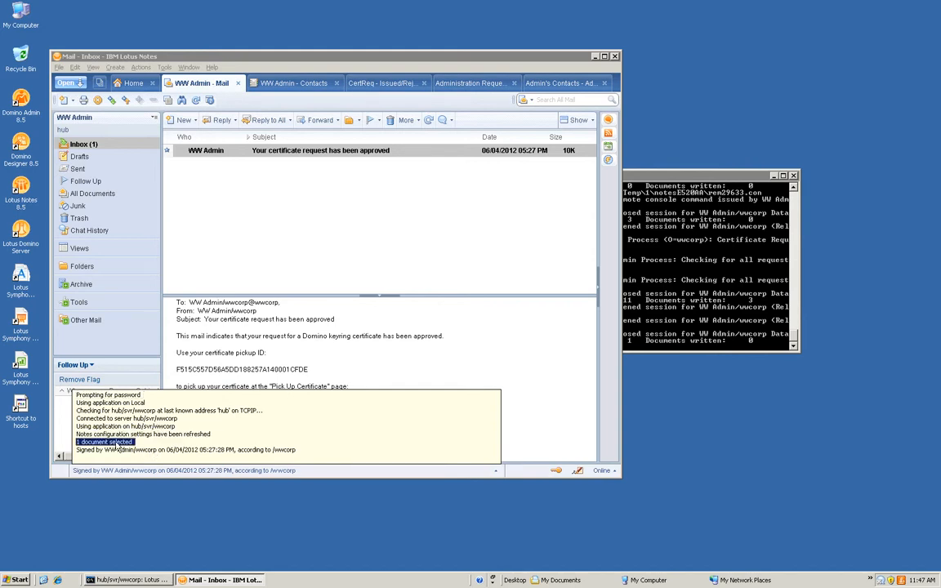
pyautogui.click(286, 245)
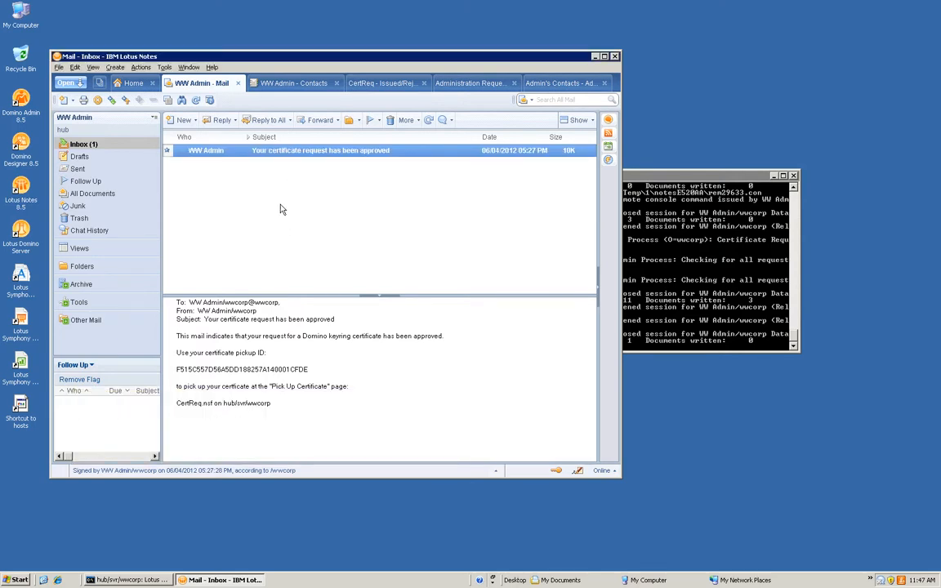
# Go to the advanced Certificates view of the local contacts and collapse Internet Certifiers to examine the Internet Cross Certificates.
pyautogui.click(295, 85)
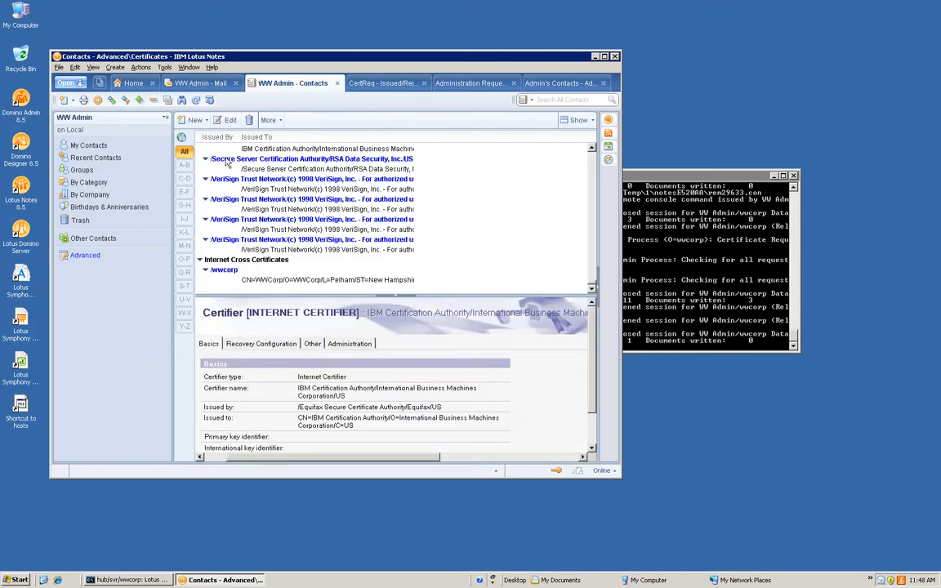
pyautogui.click(89, 255)
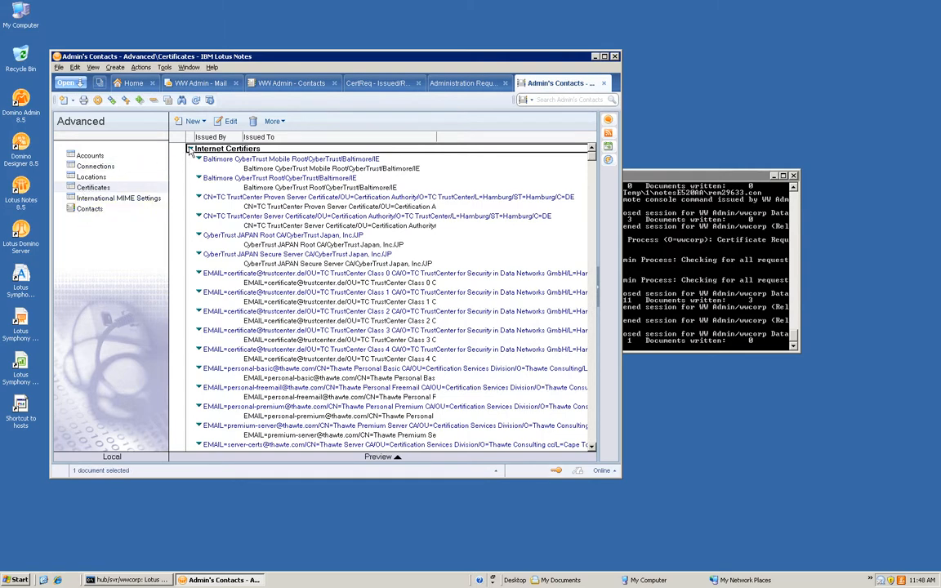
pyautogui.click(189, 150)
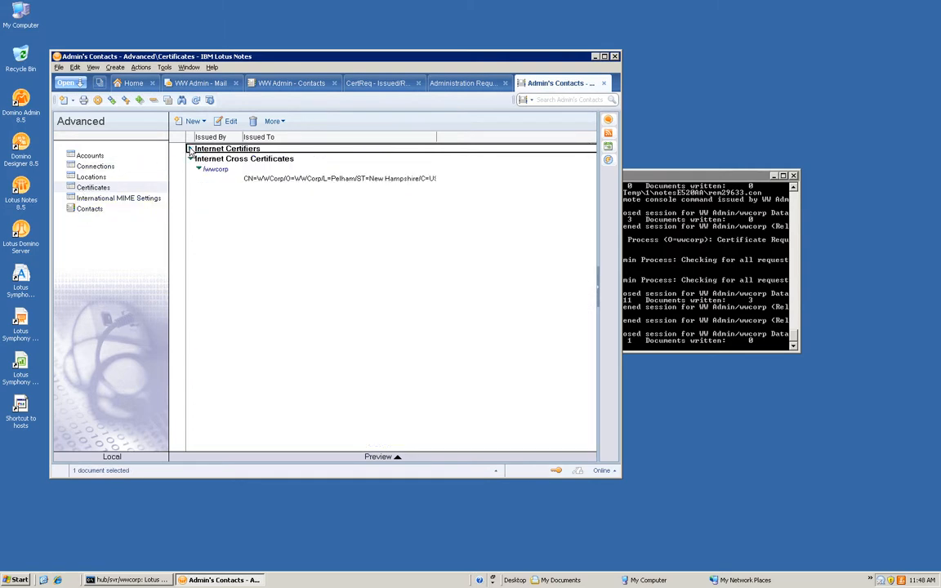
# Try to delete the WWCorp Internet cross certificate issued by wwcorp from the local contacts.
pyautogui.click(243, 176)
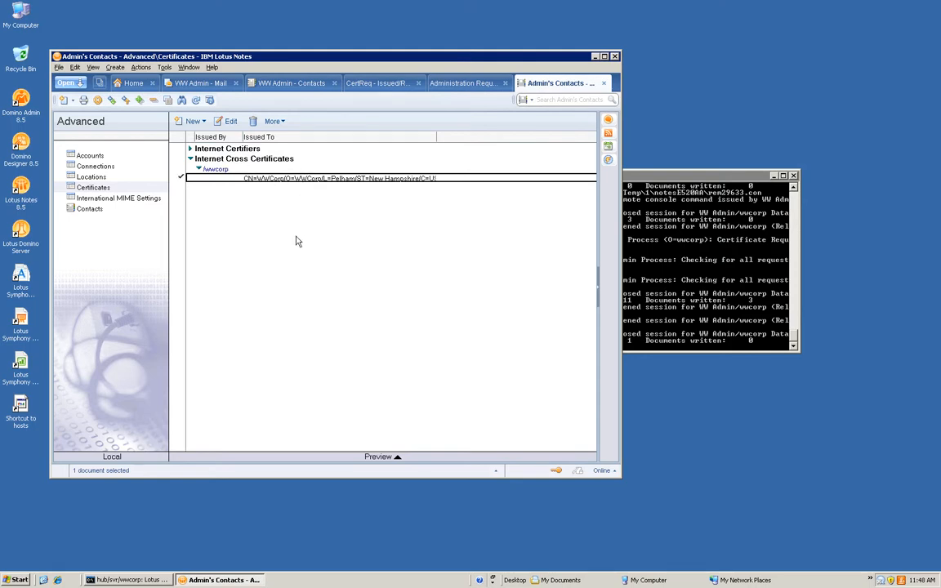
pyautogui.press('Delete')
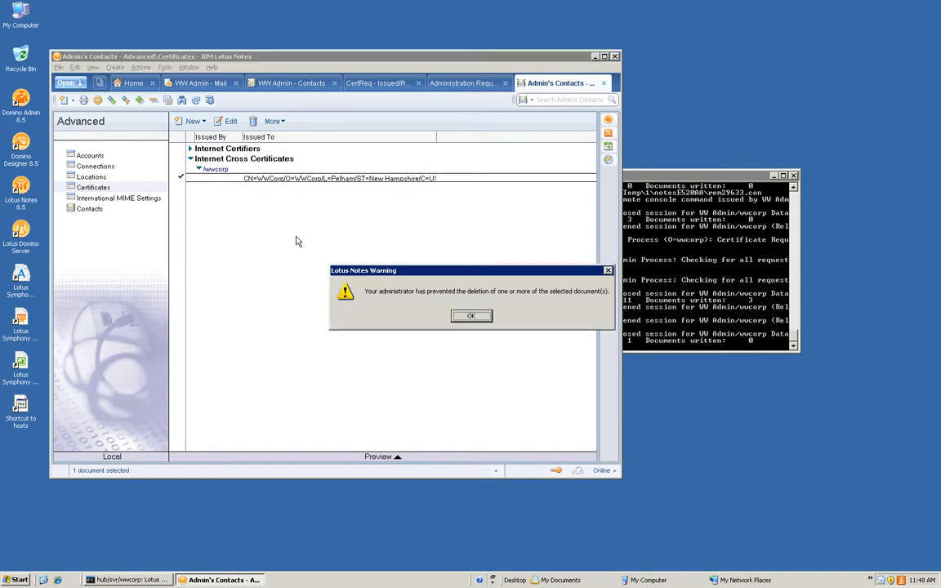
pyautogui.click(473, 317)
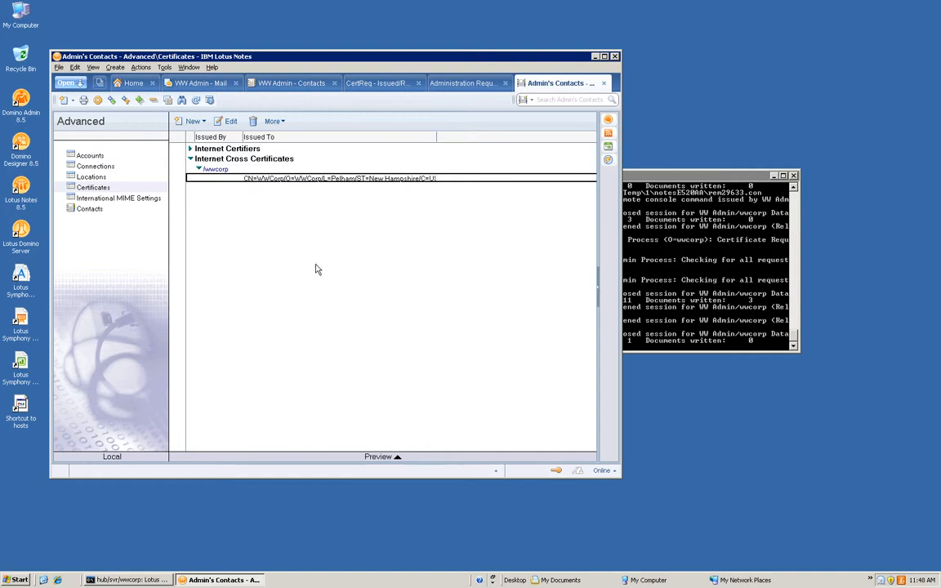
# Close the admin's contacts and Lotus Notes, switch to Domino Administrator and log in with the account password.
pyautogui.click(604, 84)
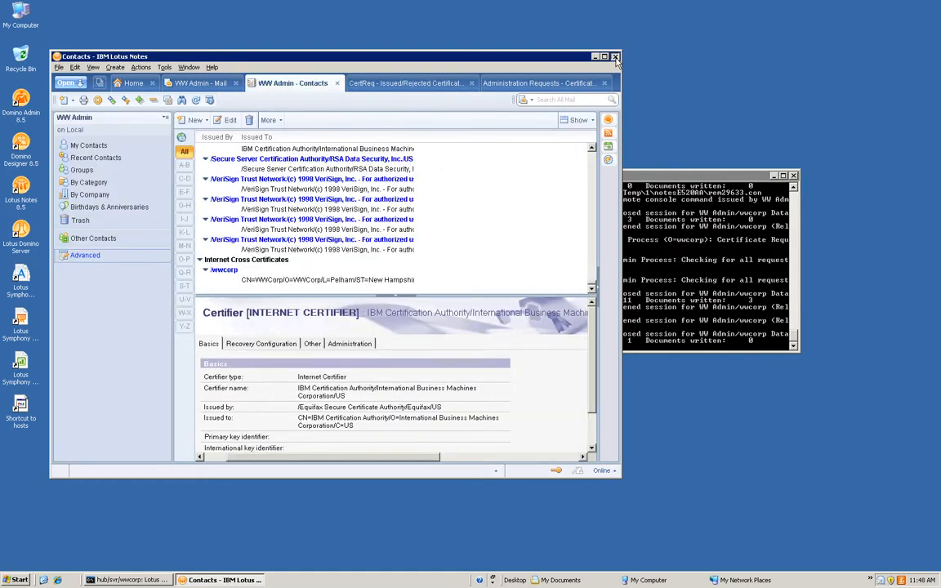
pyautogui.click(615, 58)
pyautogui.click(369, 163)
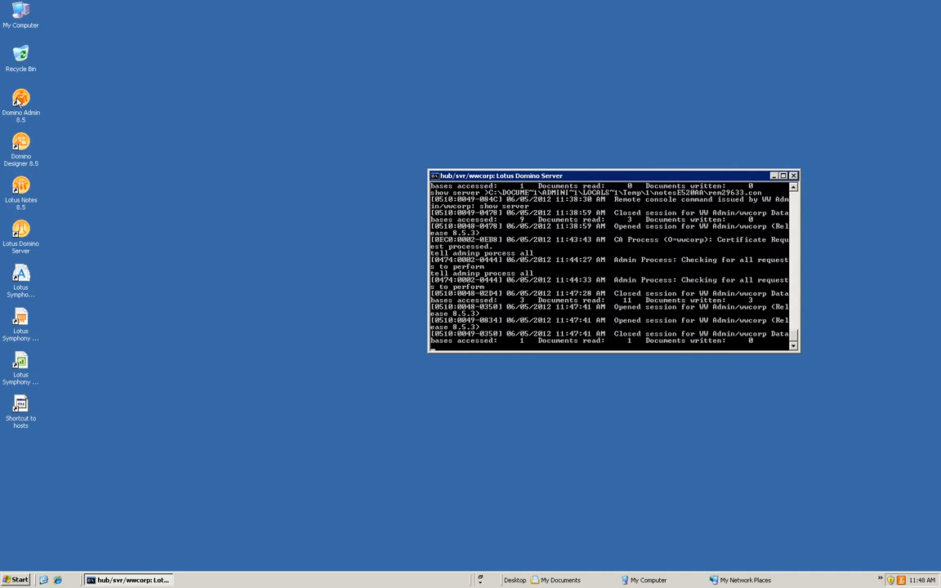
pyautogui.doubleClick(20, 104)
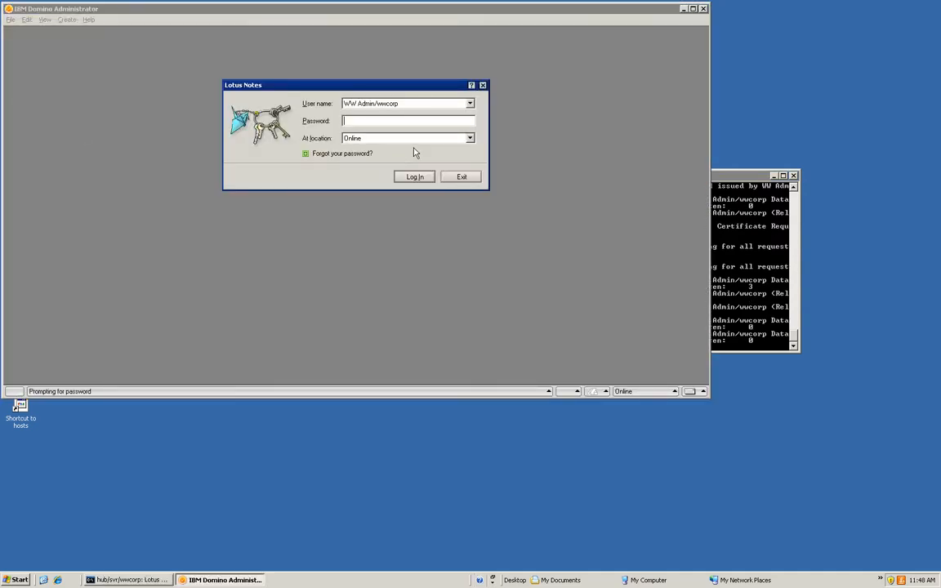
pyautogui.write('password')
pyautogui.press('Return')
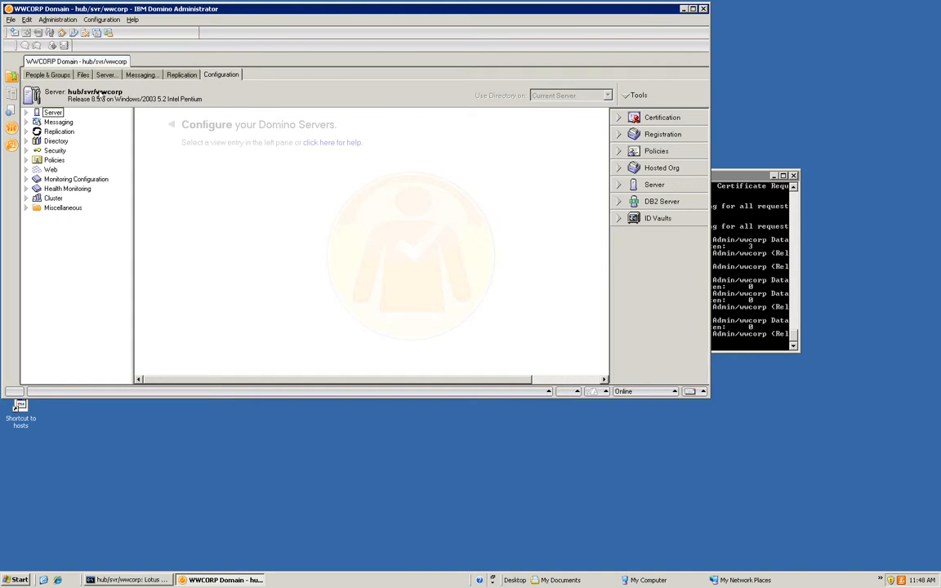
# Examine the issued certificate request for east01.wwcorp.com among the server's Administration Requests, and close it.
pyautogui.click(83, 74)
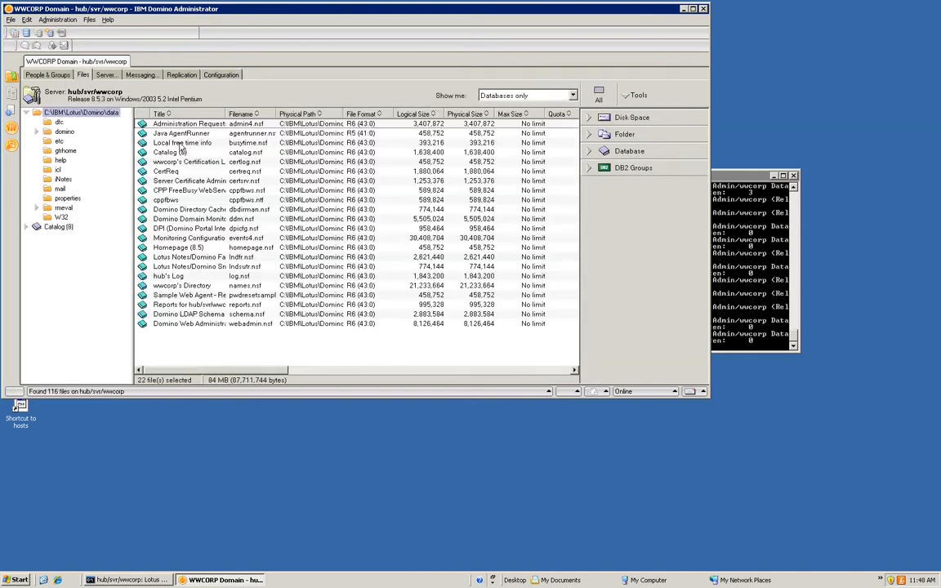
pyautogui.click(107, 75)
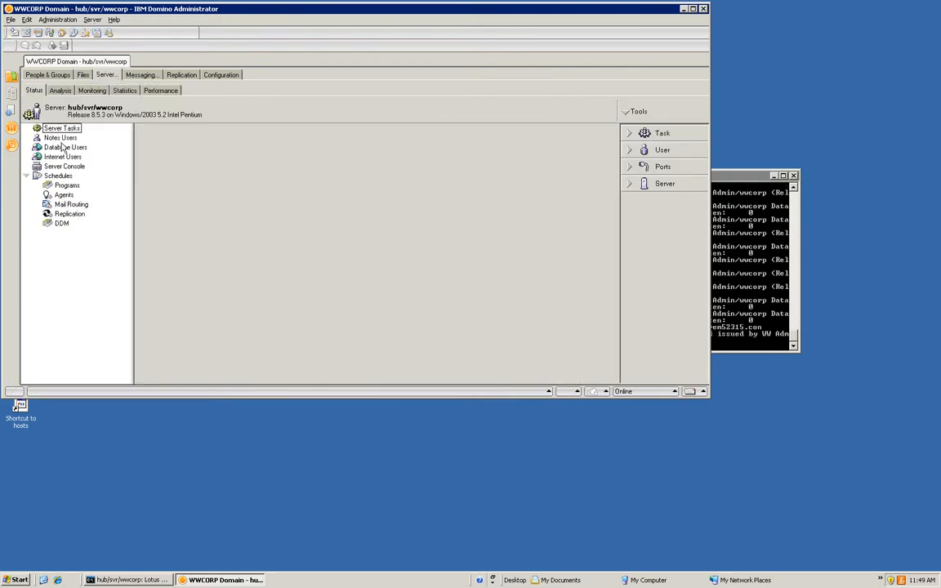
pyautogui.click(61, 91)
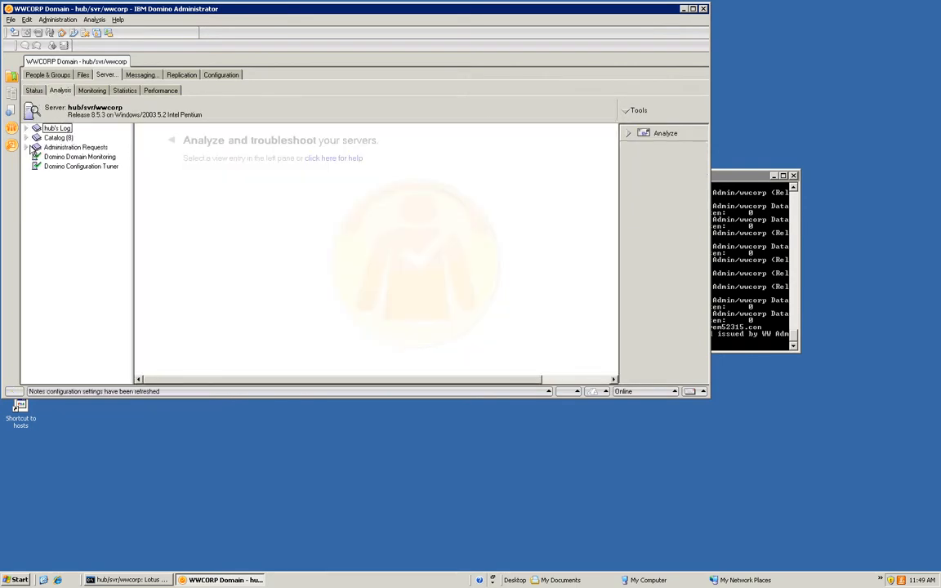
pyautogui.click(27, 147)
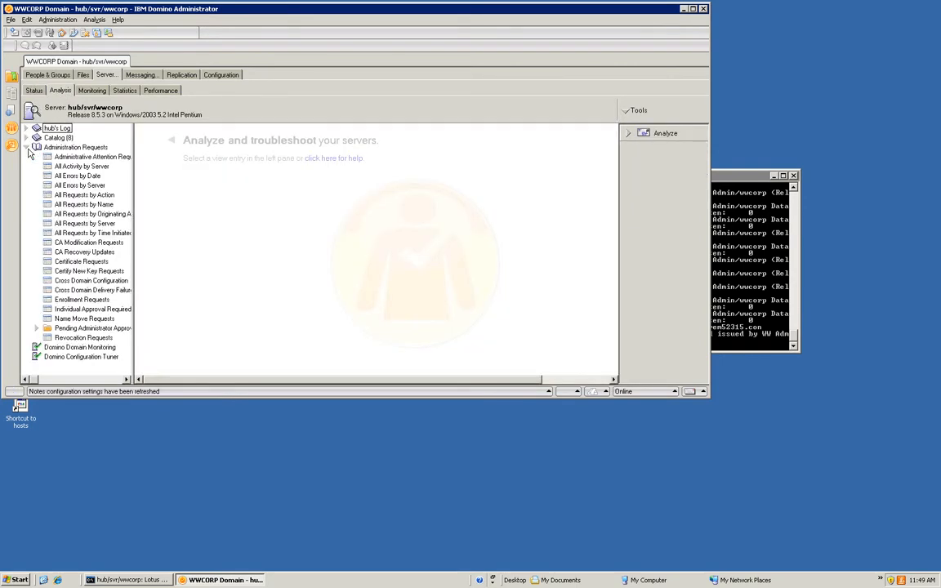
pyautogui.click(87, 262)
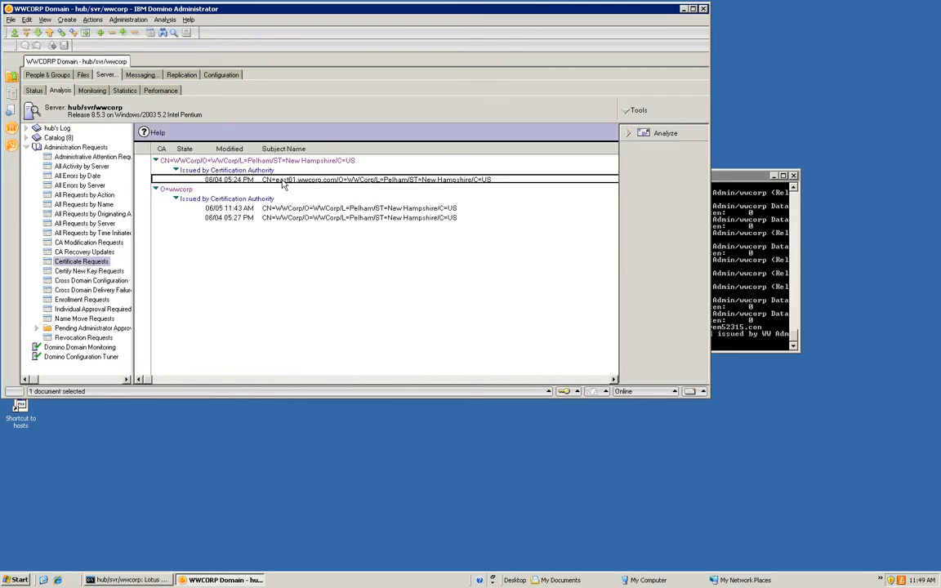
pyautogui.doubleClick(245, 179)
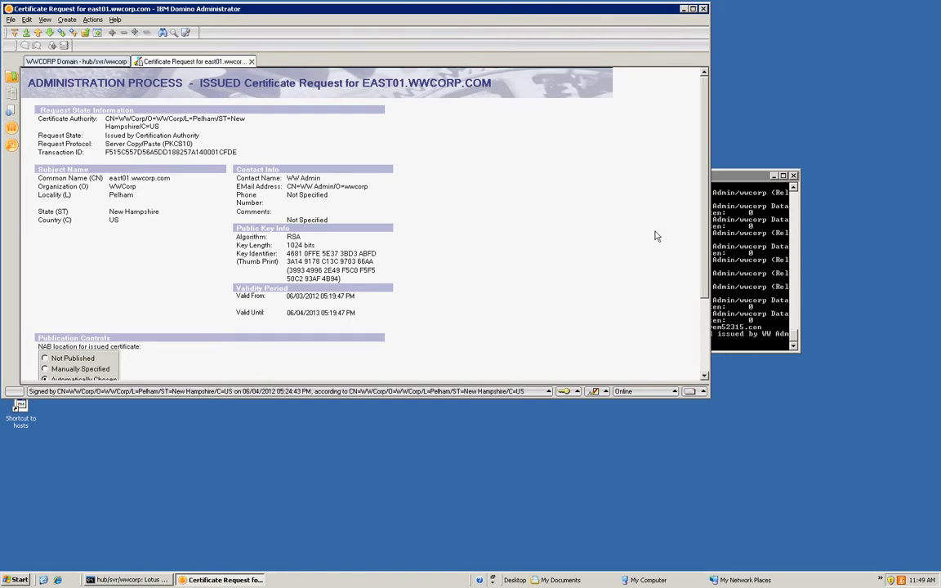
pyautogui.press('Escape')
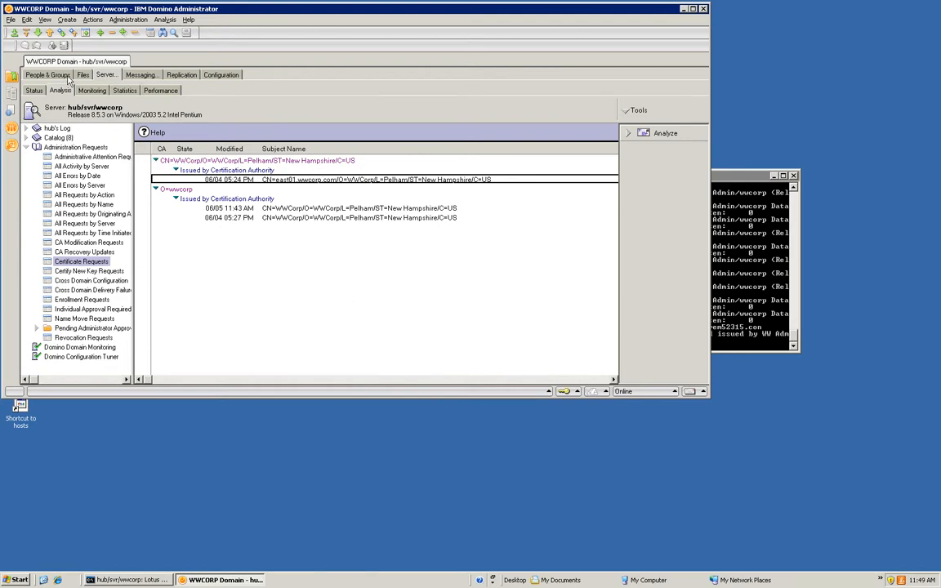
# Go to the Certificates view in the server's security configuration to examine the Internet Cross Certificates issued by wwcorp.
pyautogui.click(221, 75)
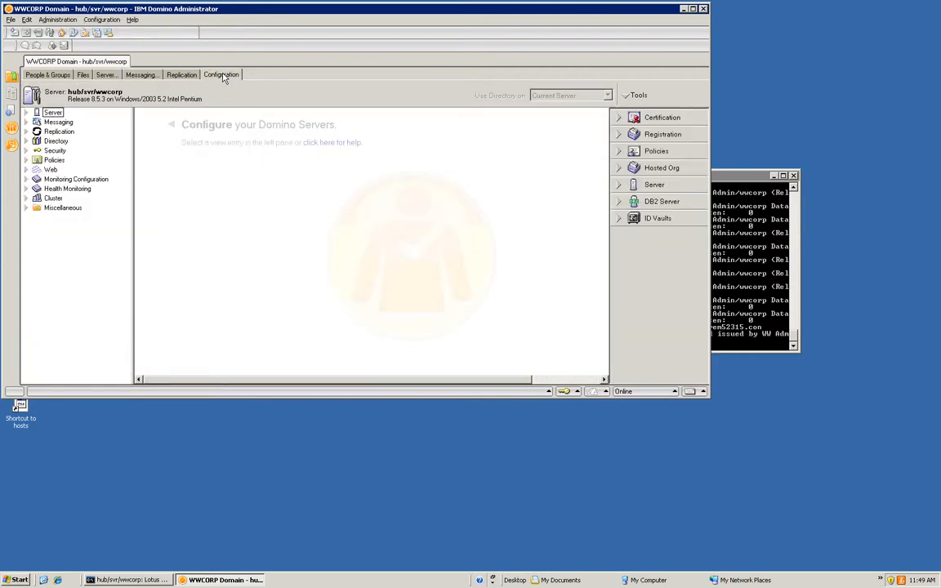
pyautogui.click(26, 151)
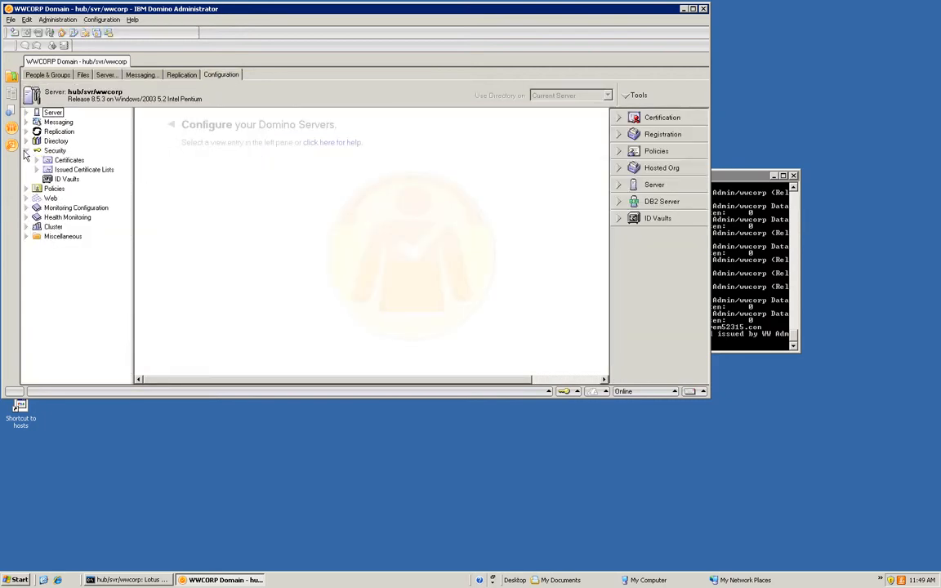
pyautogui.click(38, 161)
pyautogui.click(37, 161)
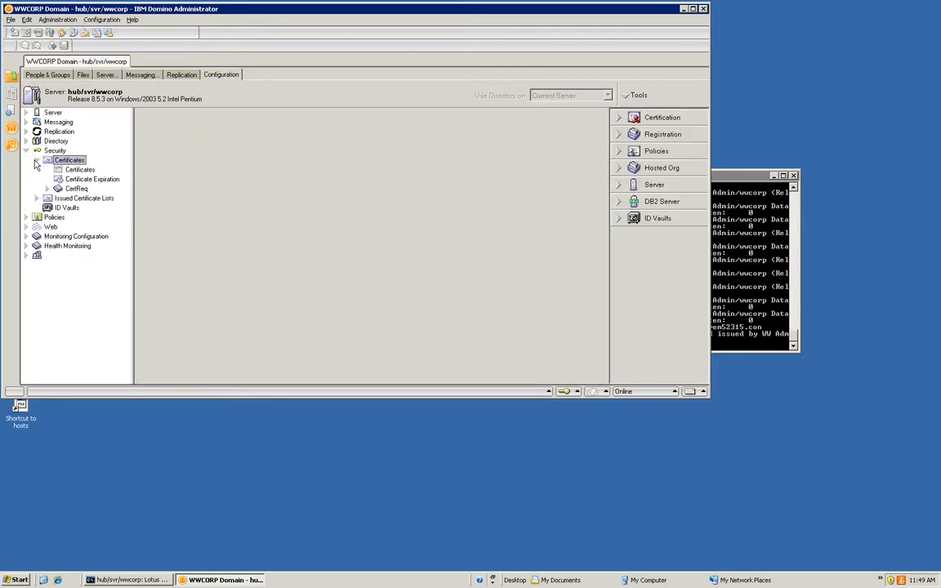
pyautogui.click(76, 171)
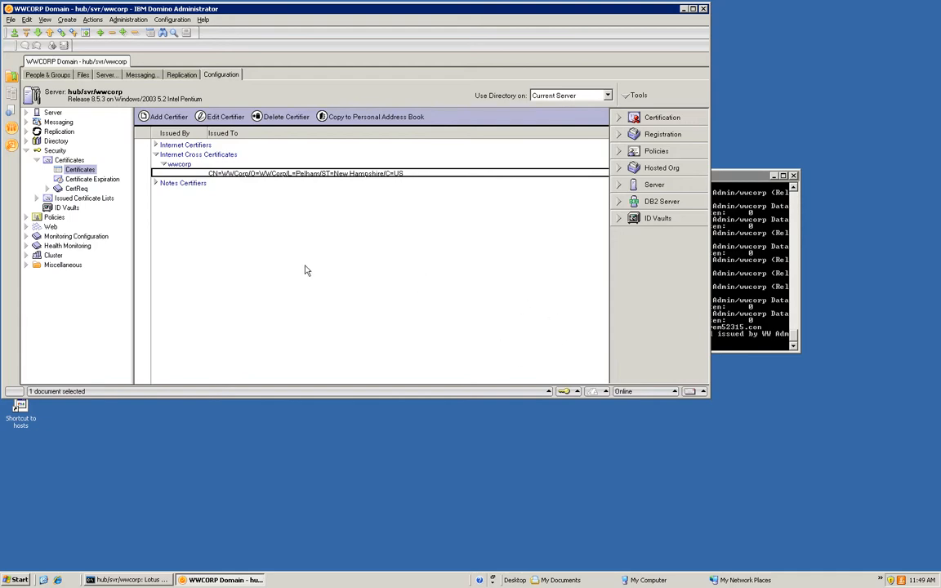
# List the domain's policies by settings and examine the Sample Certificate Propagation security settings.
pyautogui.click(26, 217)
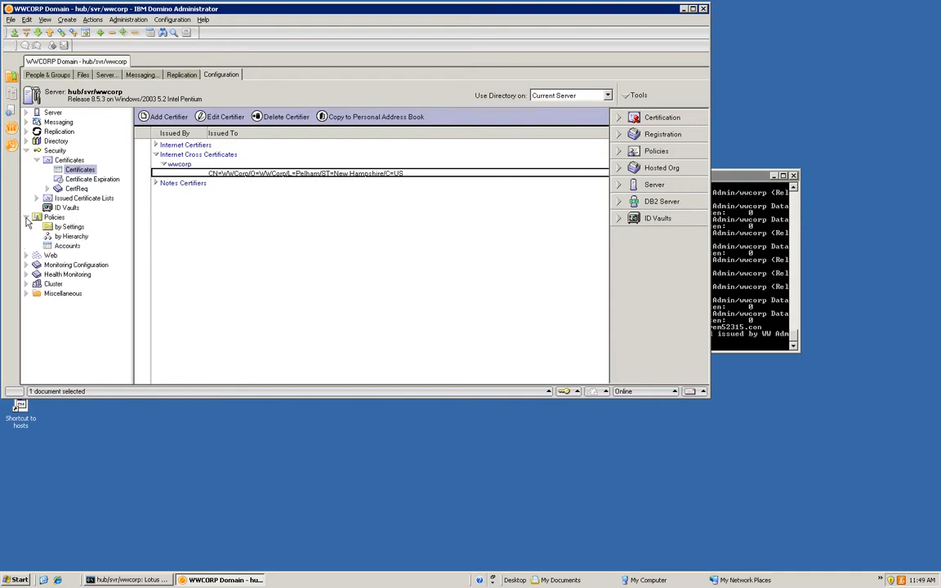
pyautogui.click(68, 227)
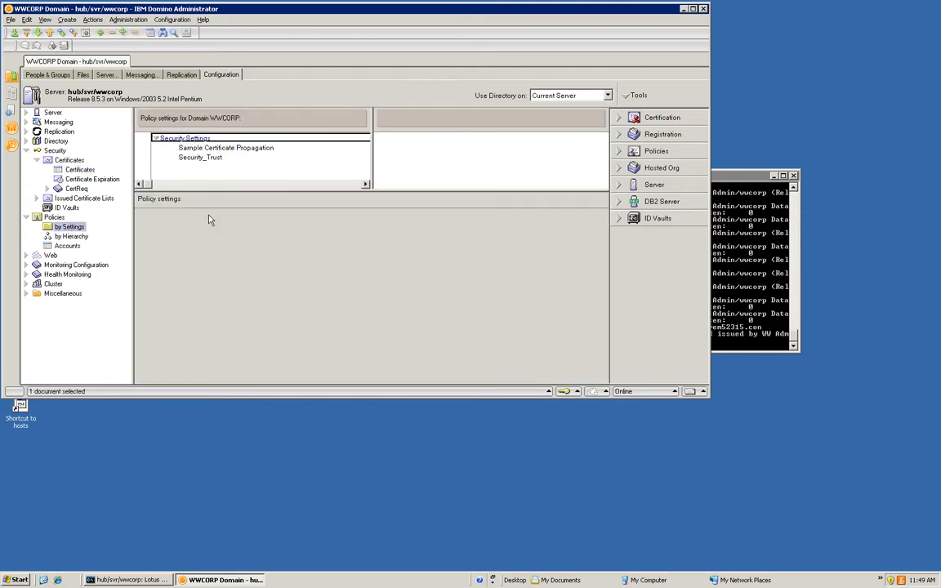
pyautogui.click(229, 149)
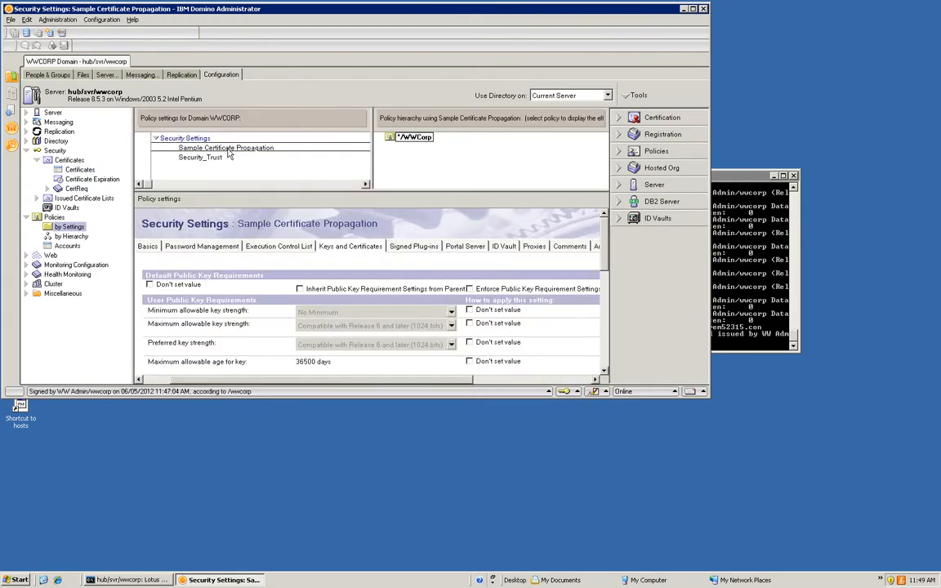